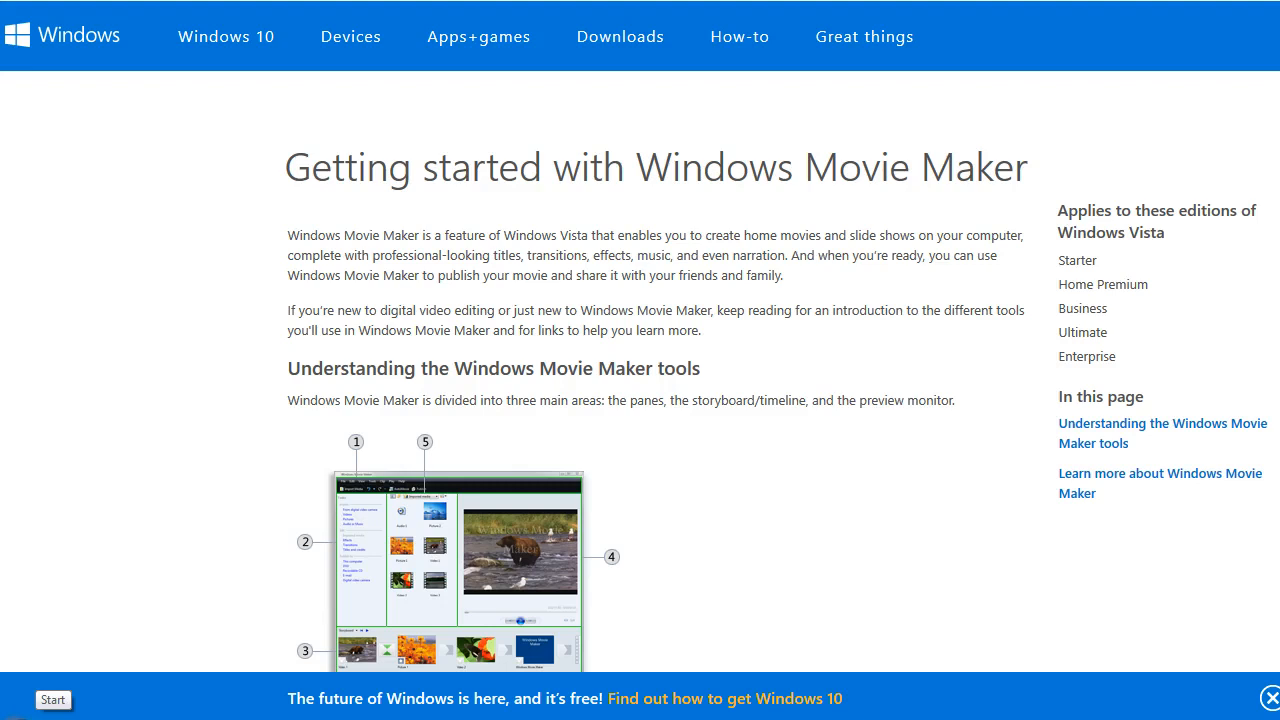
# Step: Launch Windows Live Movie Maker from the installed programs
pyautogui.click(4, 716)
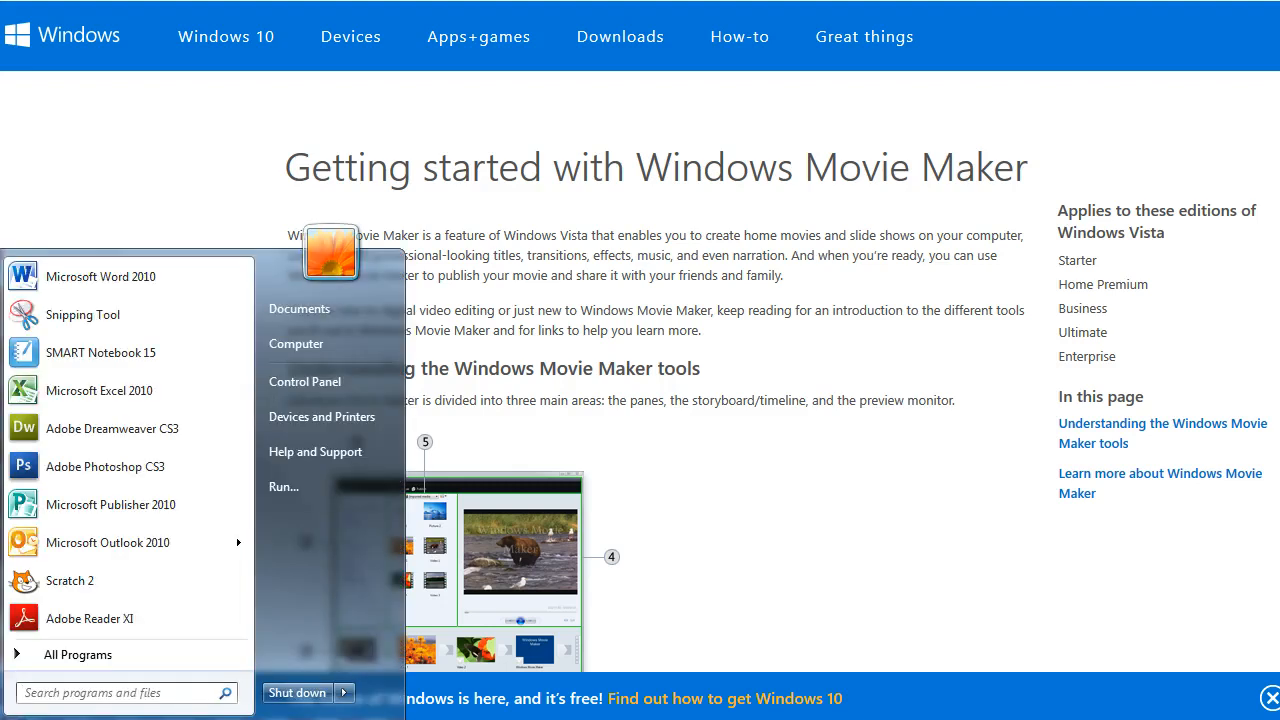
pyautogui.click(122, 688)
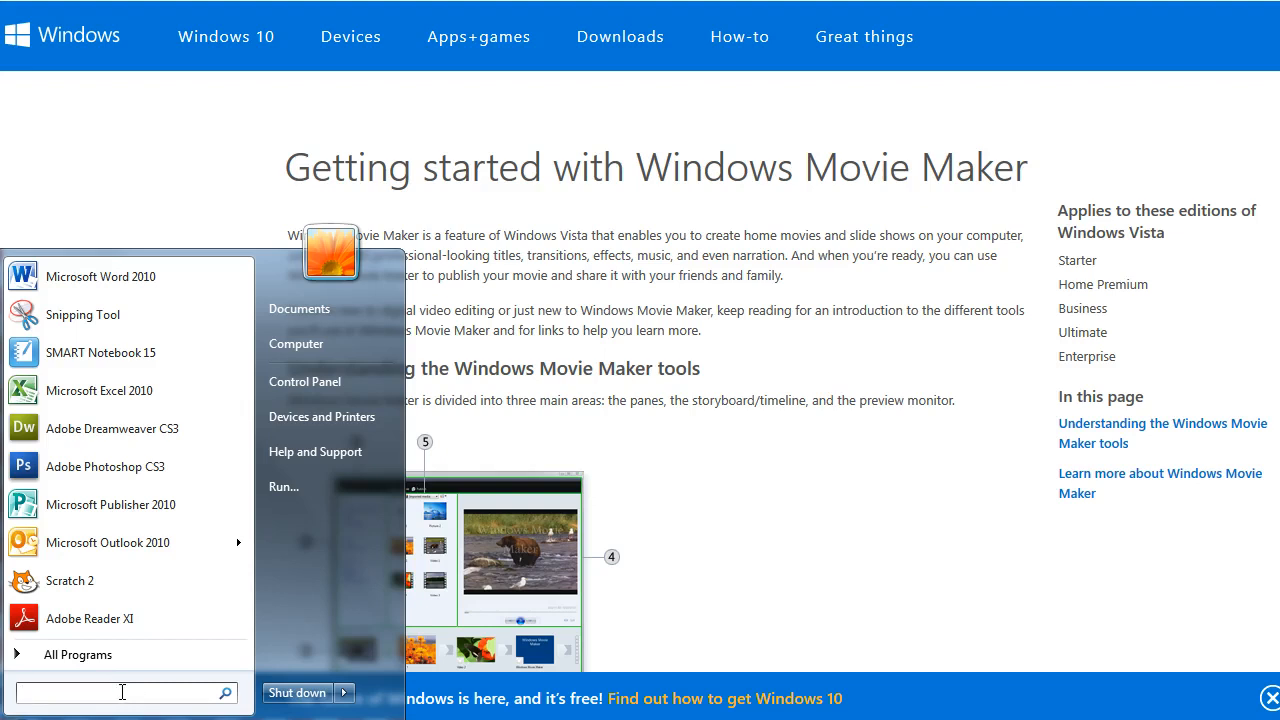
pyautogui.click(87, 654)
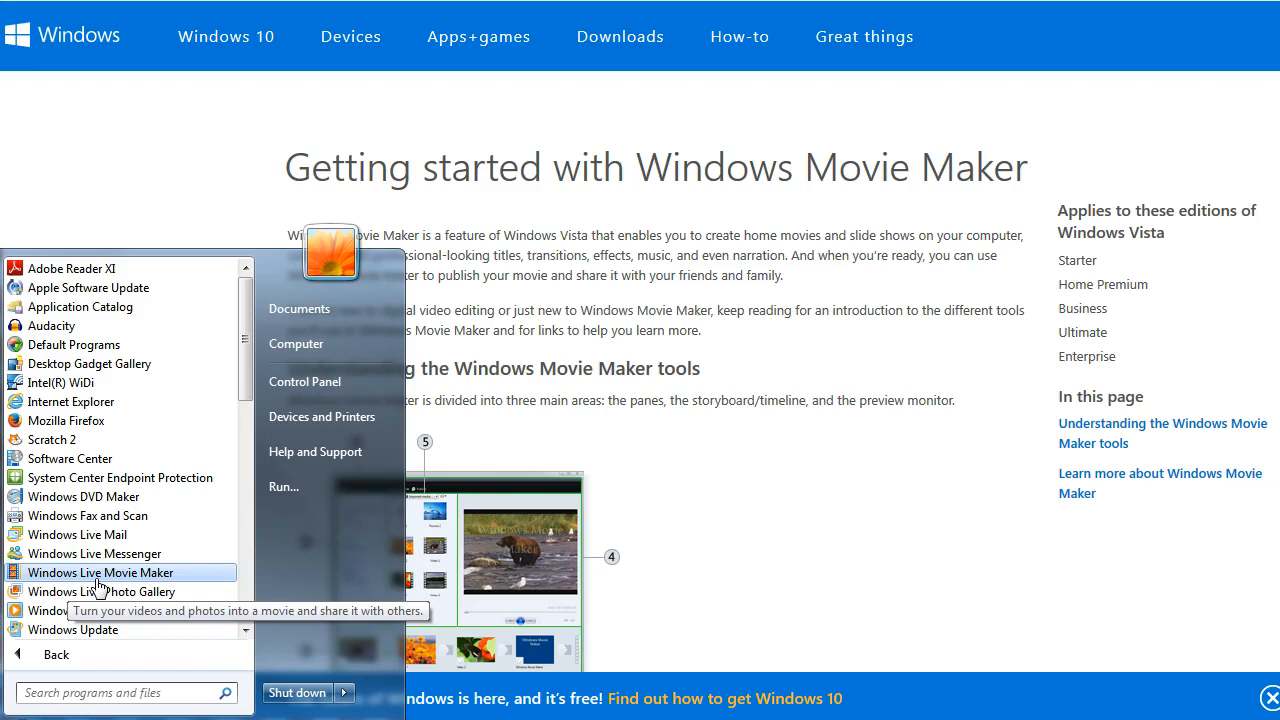
pyautogui.click(731, 436)
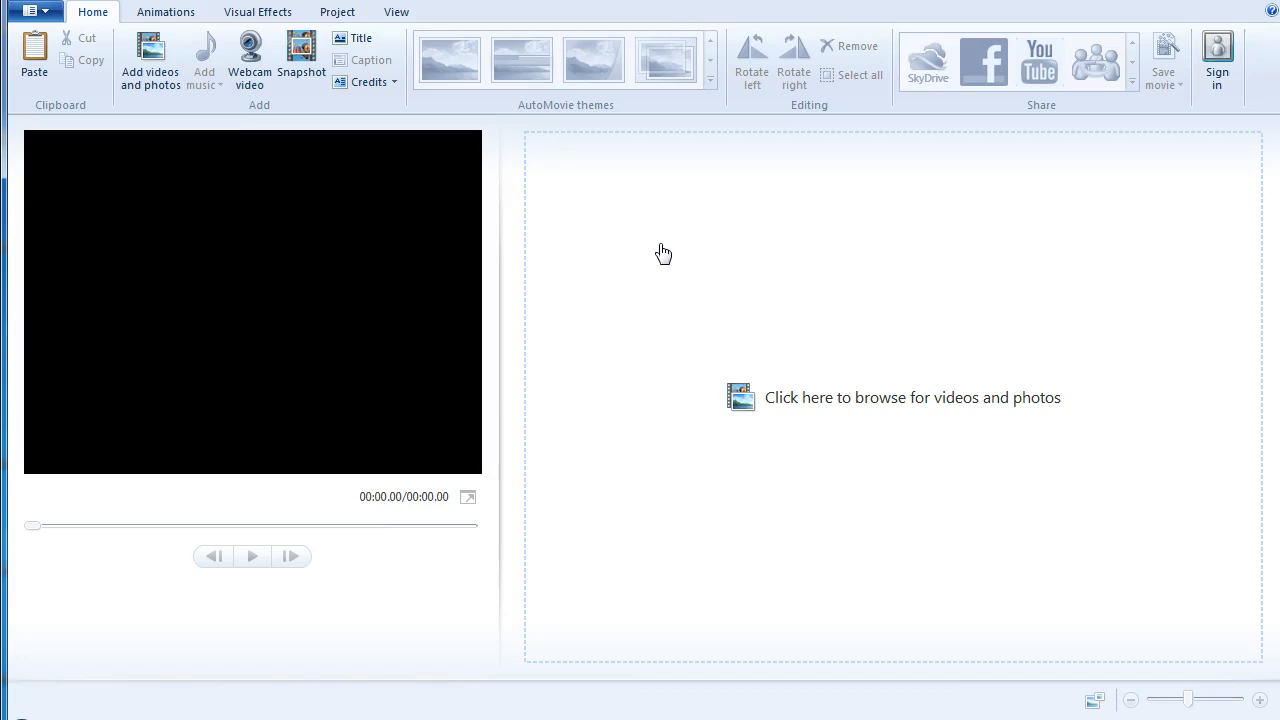
pyautogui.click(170, 14)
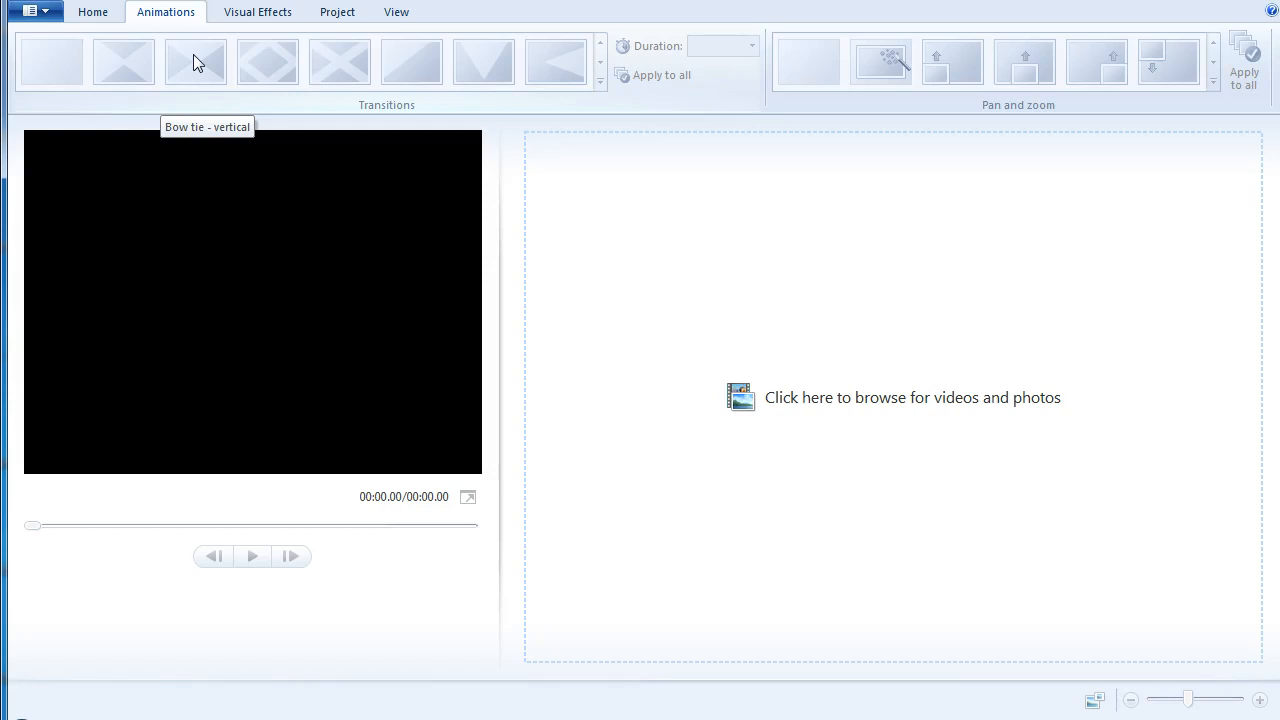
pyautogui.click(272, 14)
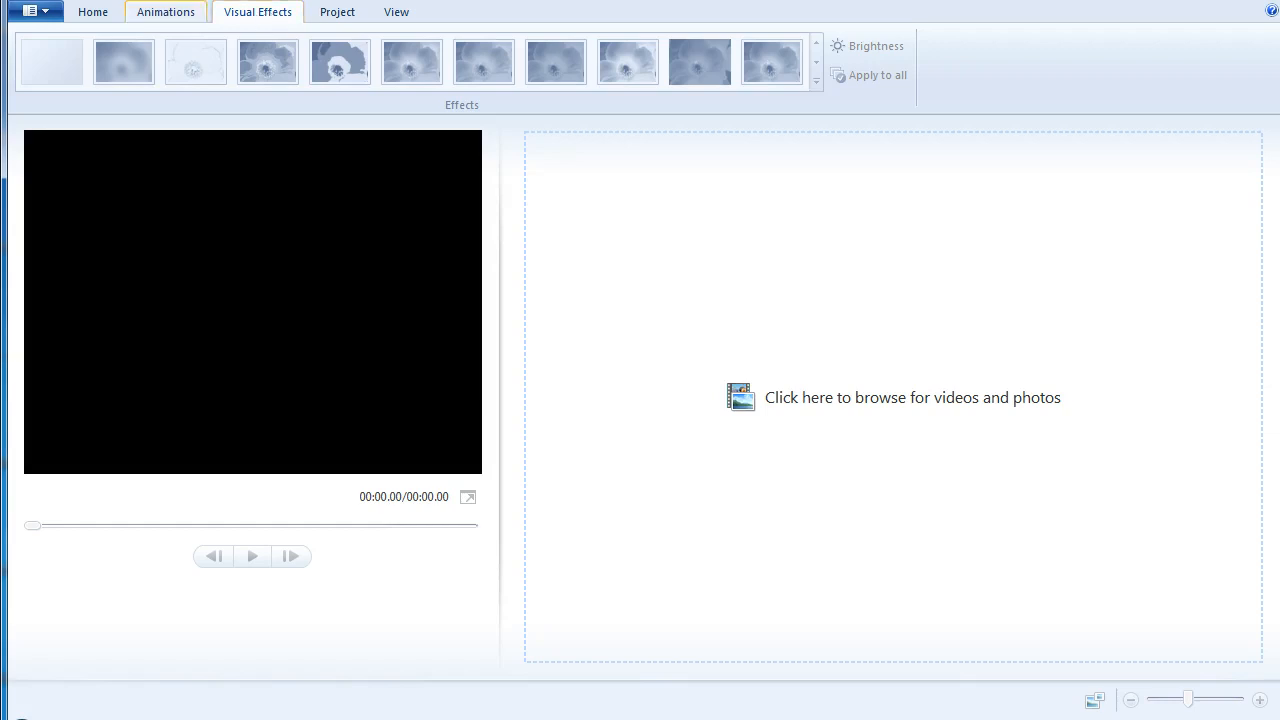
pyautogui.click(96, 14)
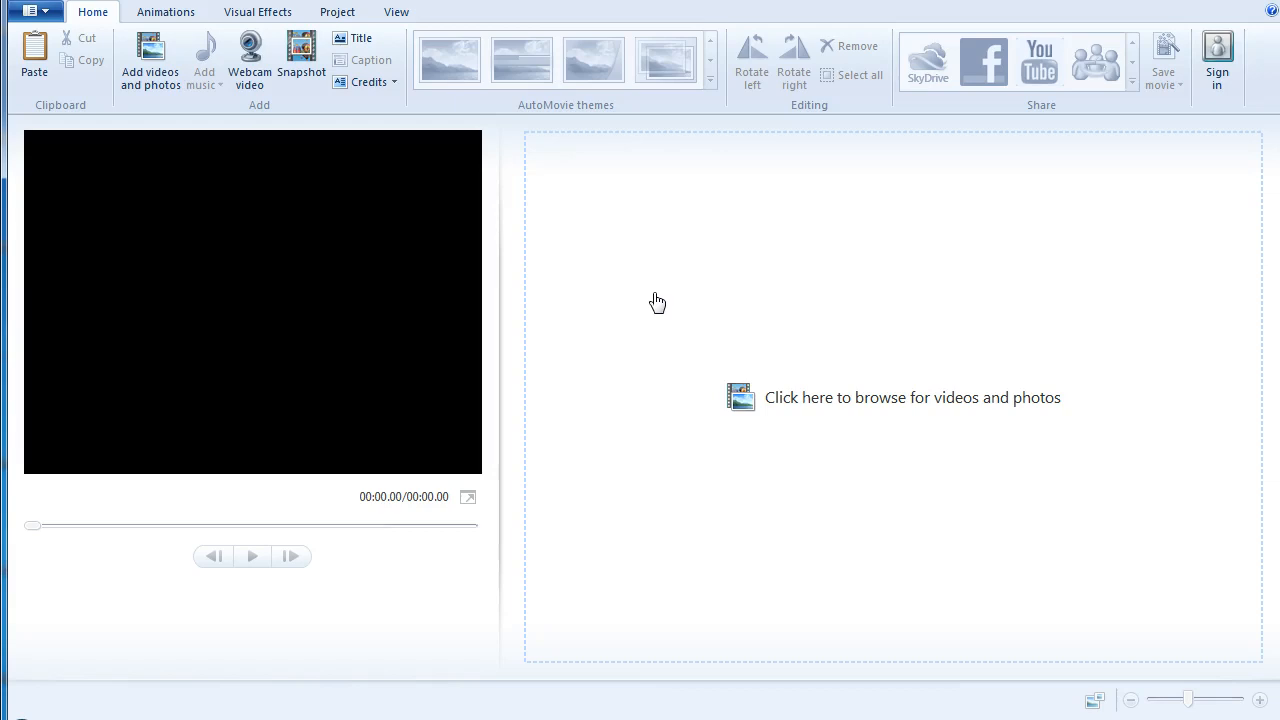
# Step: Add all nine flower photos from the flowers folder to the project
pyautogui.click(153, 72)
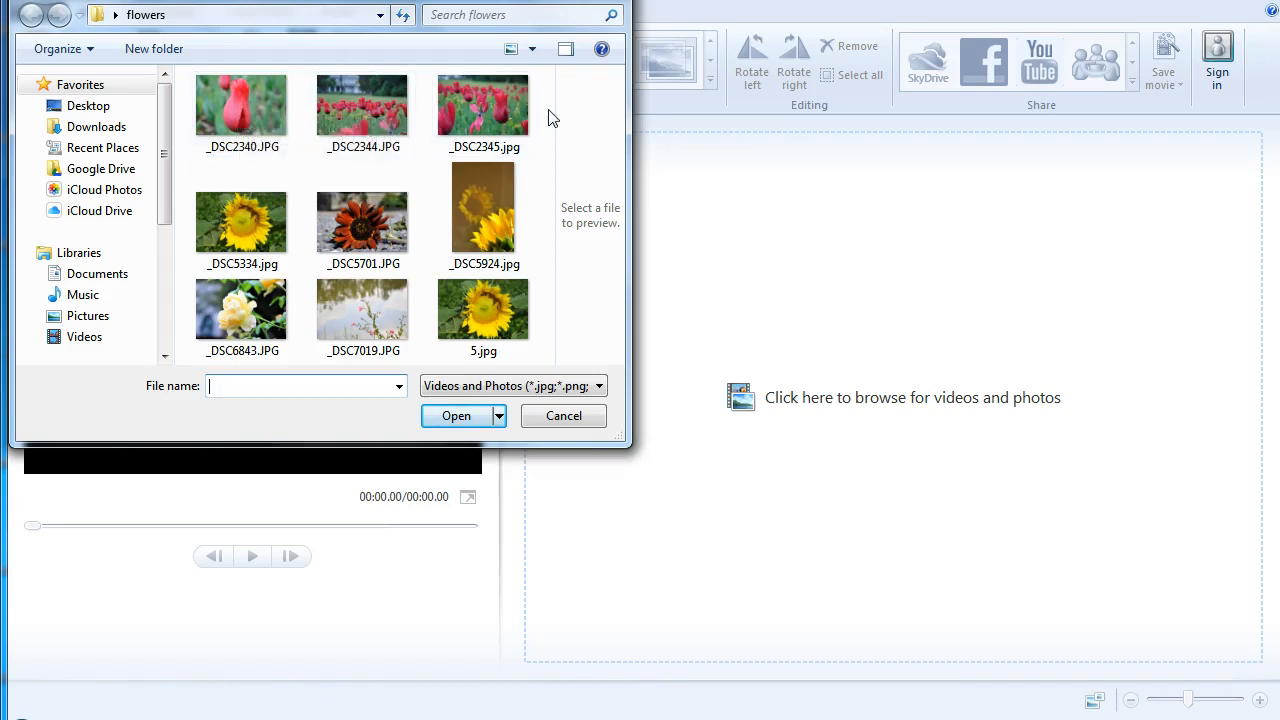
pyautogui.moveTo(548, 110); pyautogui.dragTo(185, 308)
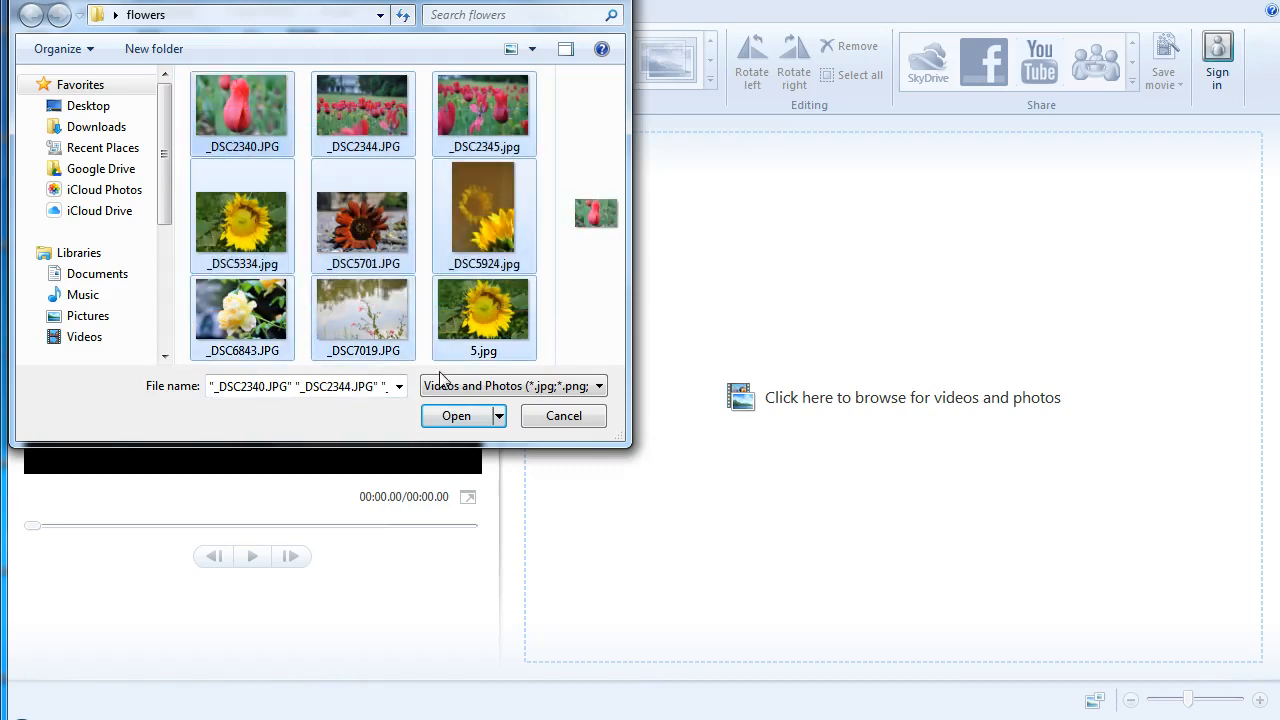
pyautogui.click(460, 415)
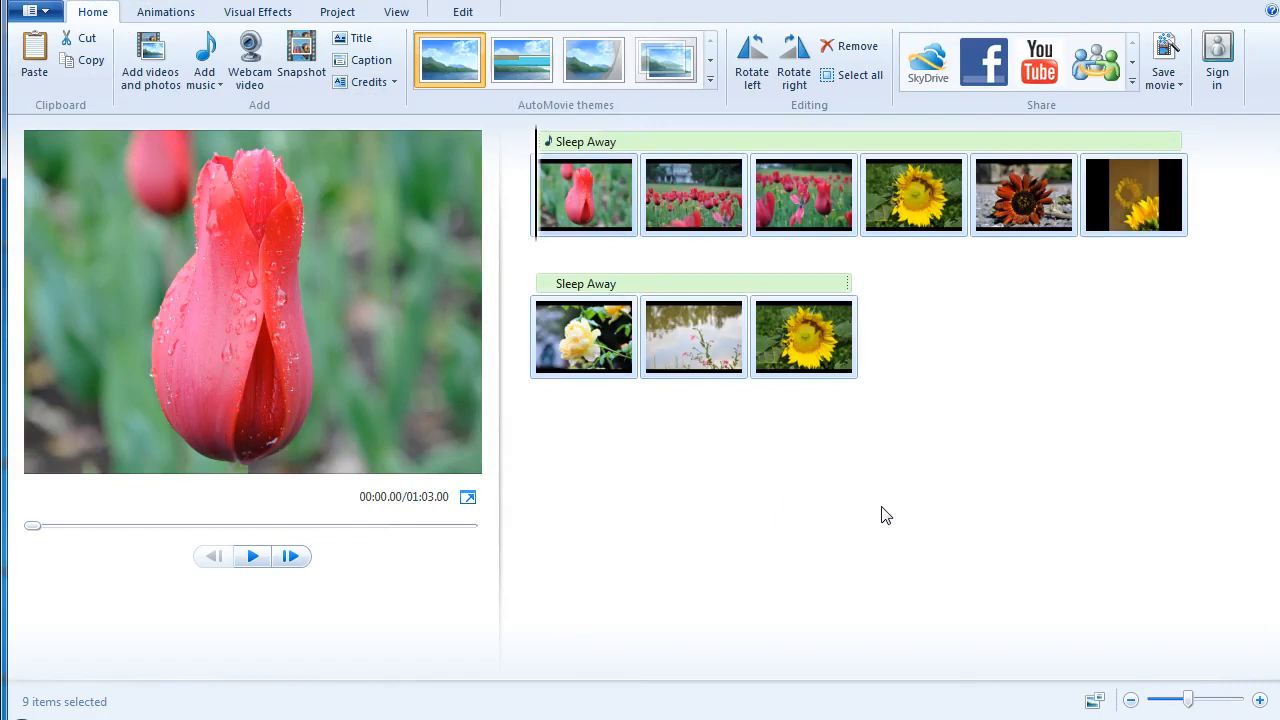
# Step: Remove the existing Sleep Away music track and add Sleep Away.mp3 from the Sample Music folder as the soundtrack
pyautogui.click(797, 290)
pyautogui.press('Delete')
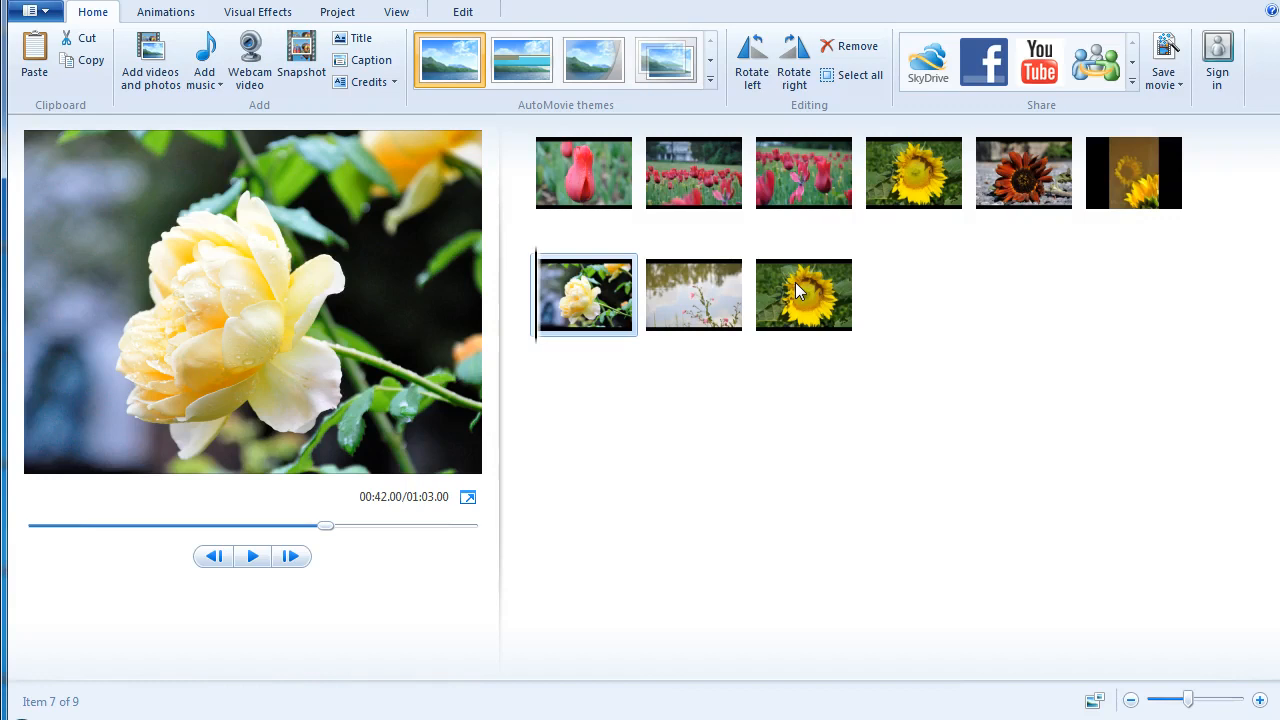
pyautogui.click(219, 87)
pyautogui.click(248, 106)
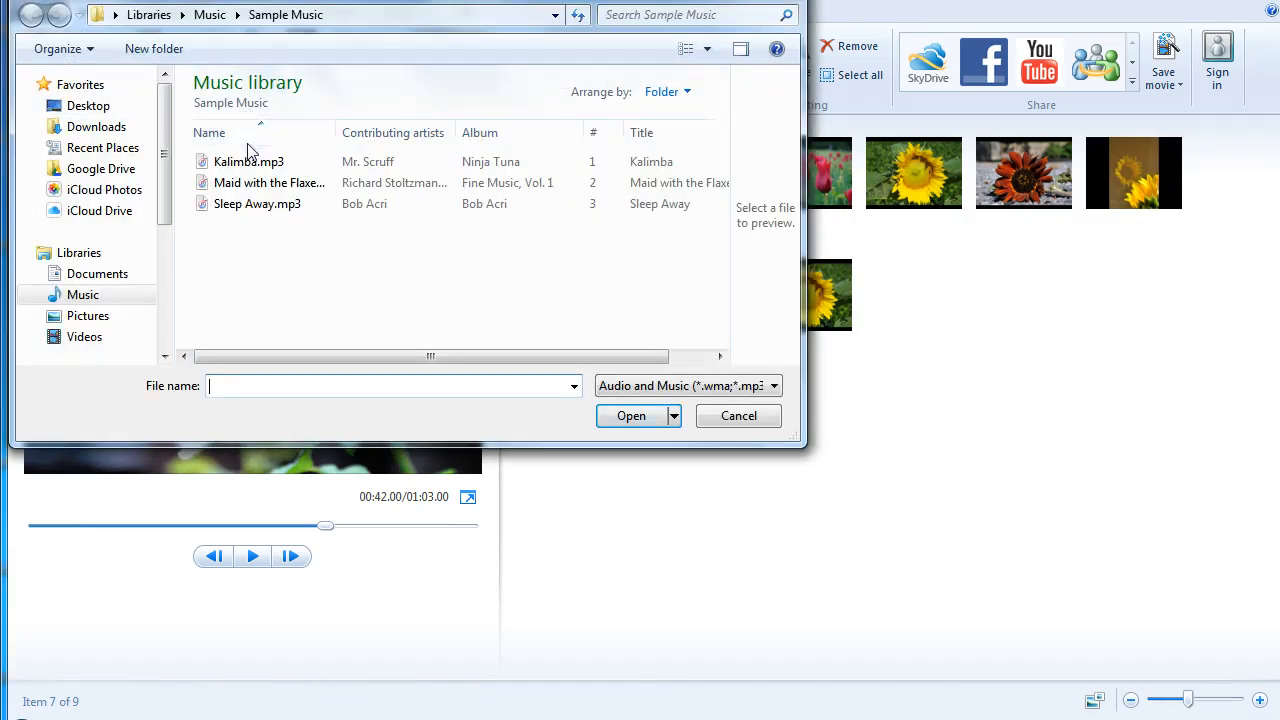
pyautogui.click(242, 205)
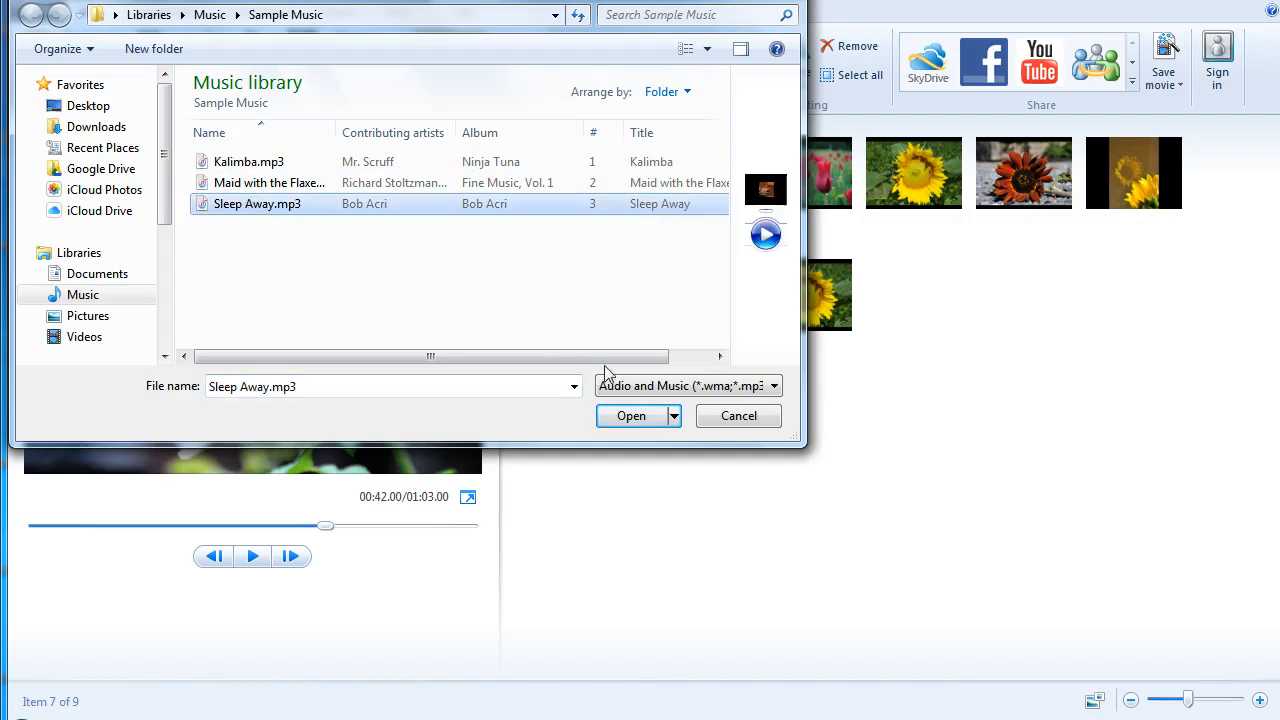
pyautogui.click(622, 416)
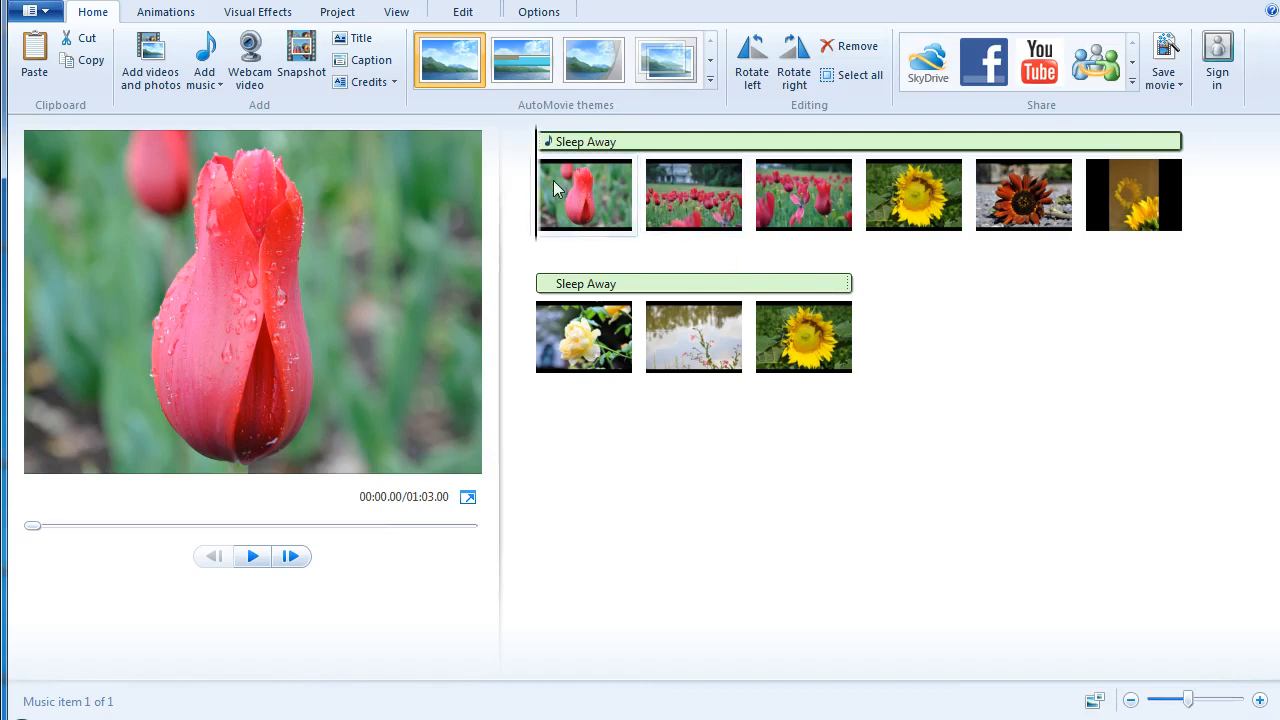
# Step: Add a credits slide at the end of the movie, keeping its placeholder text
pyautogui.click(388, 80)
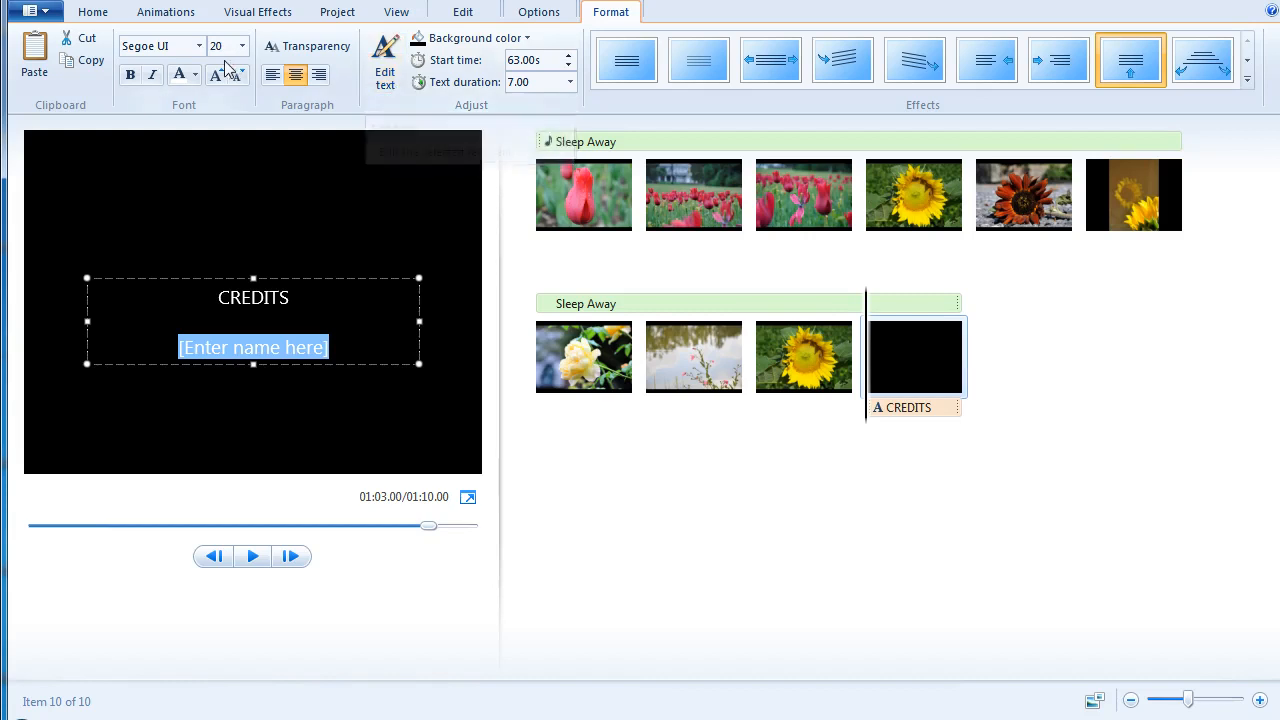
pyautogui.click(97, 16)
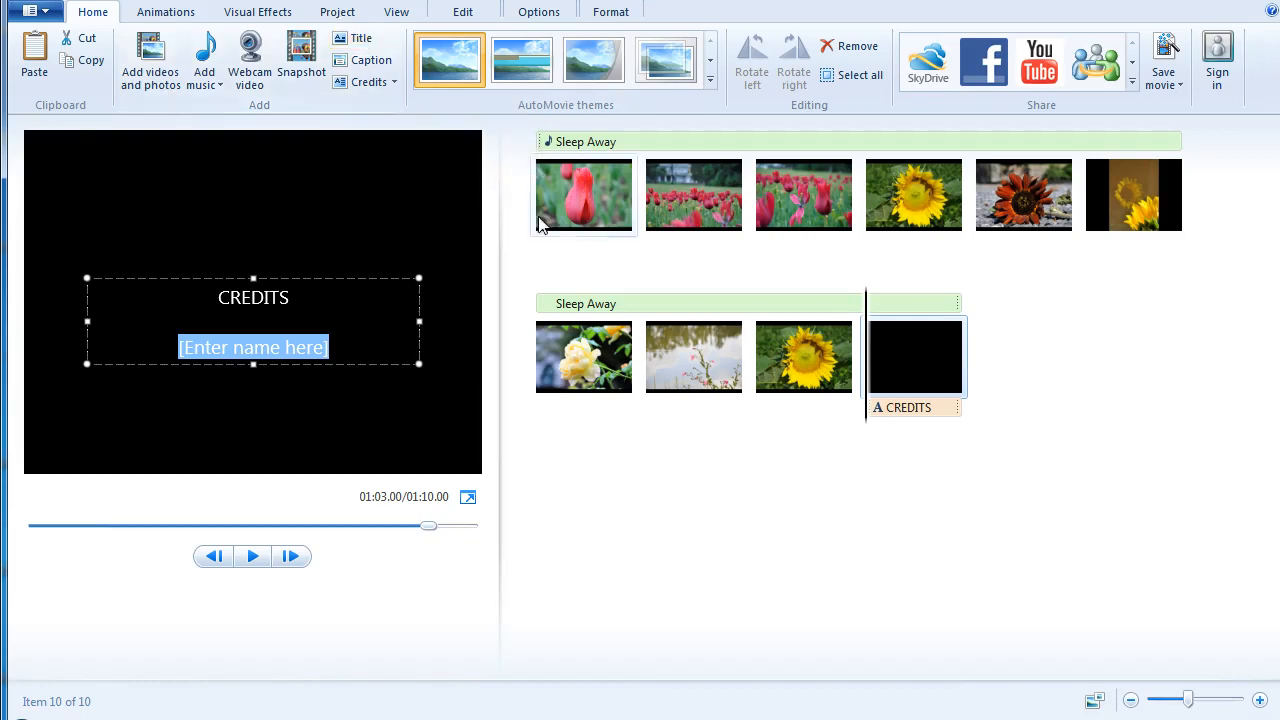
# Step: Check the display duration options for the first tulip photo without changing the duration
pyautogui.click(651, 277)
pyautogui.click(590, 191)
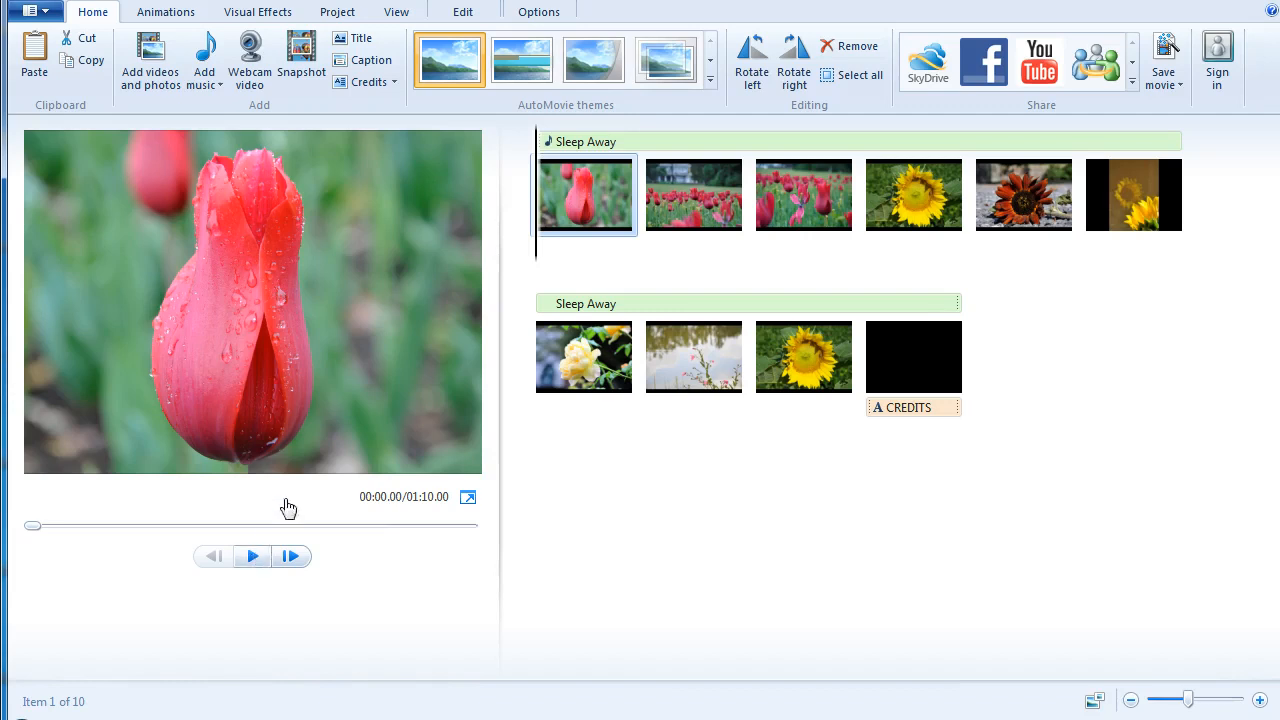
pyautogui.doubleClick(591, 203)
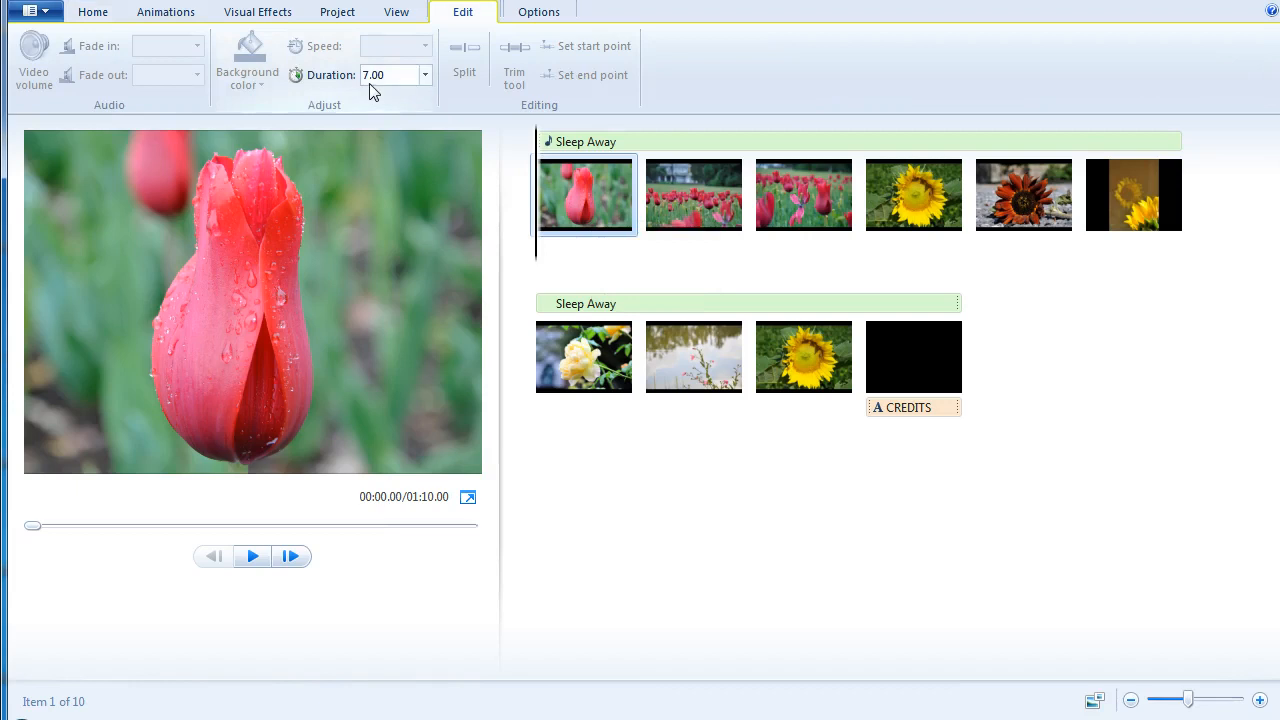
pyautogui.click(425, 75)
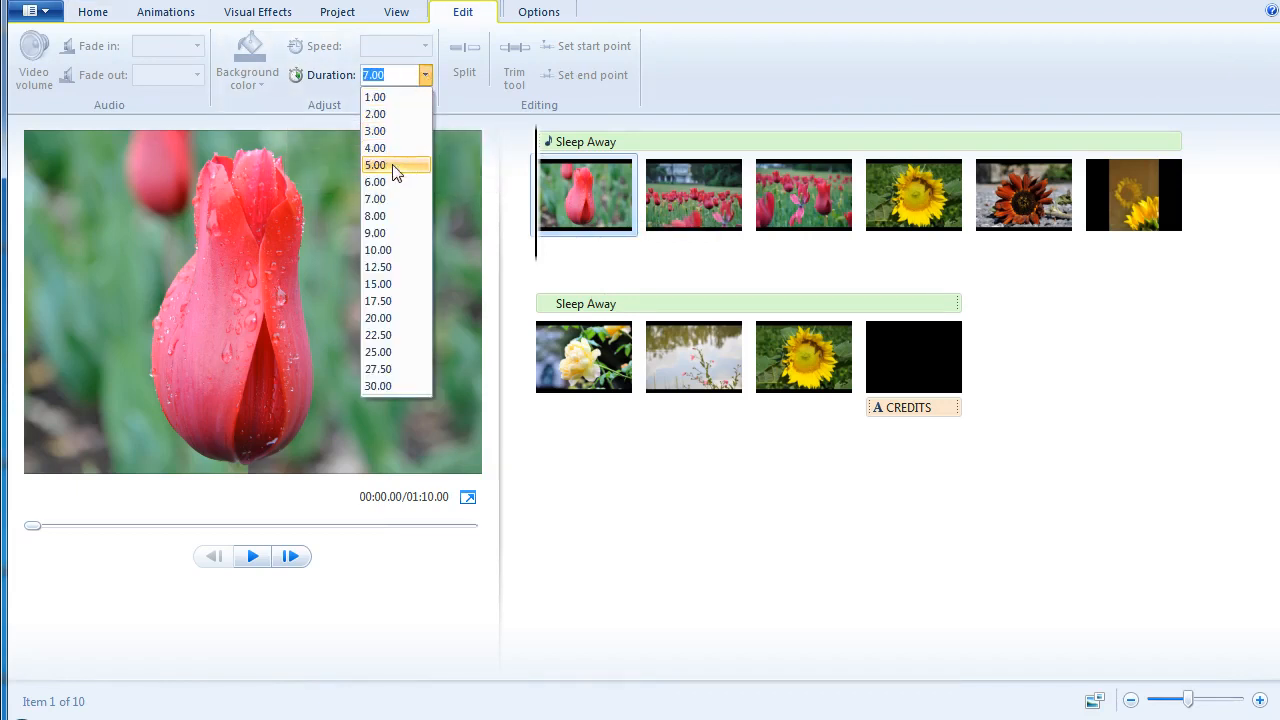
pyautogui.click(468, 106)
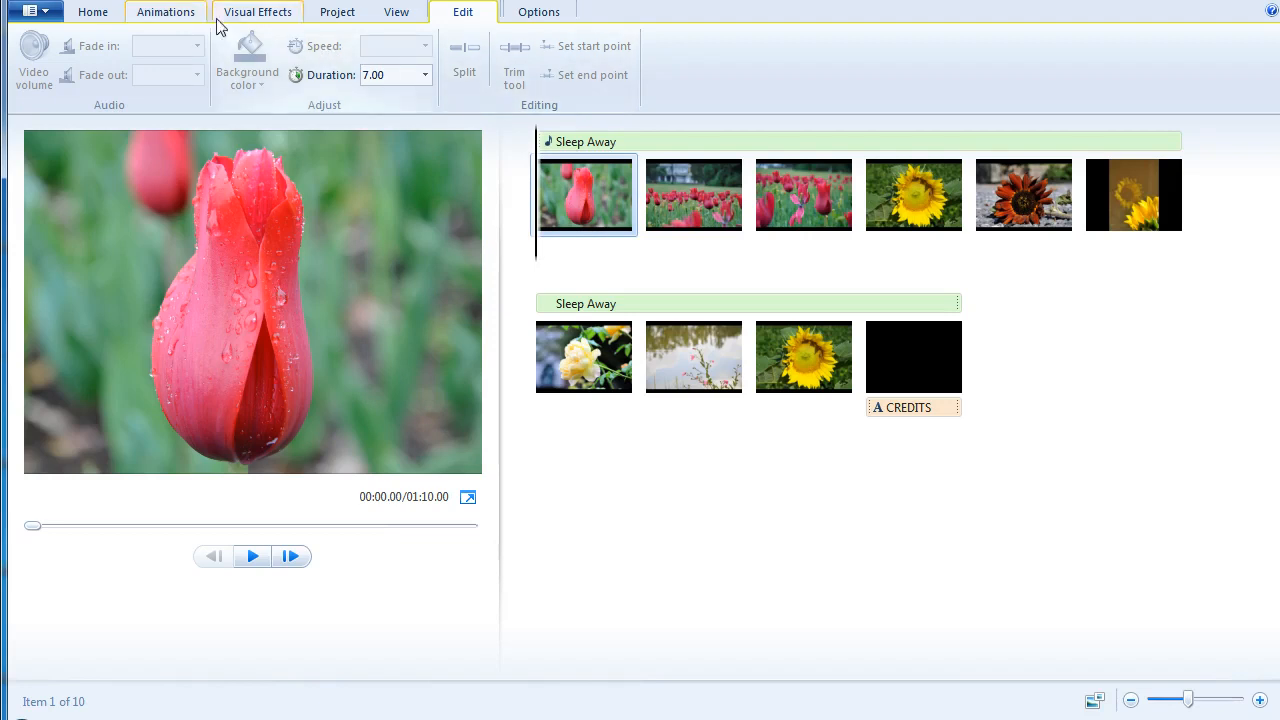
pyautogui.click(95, 13)
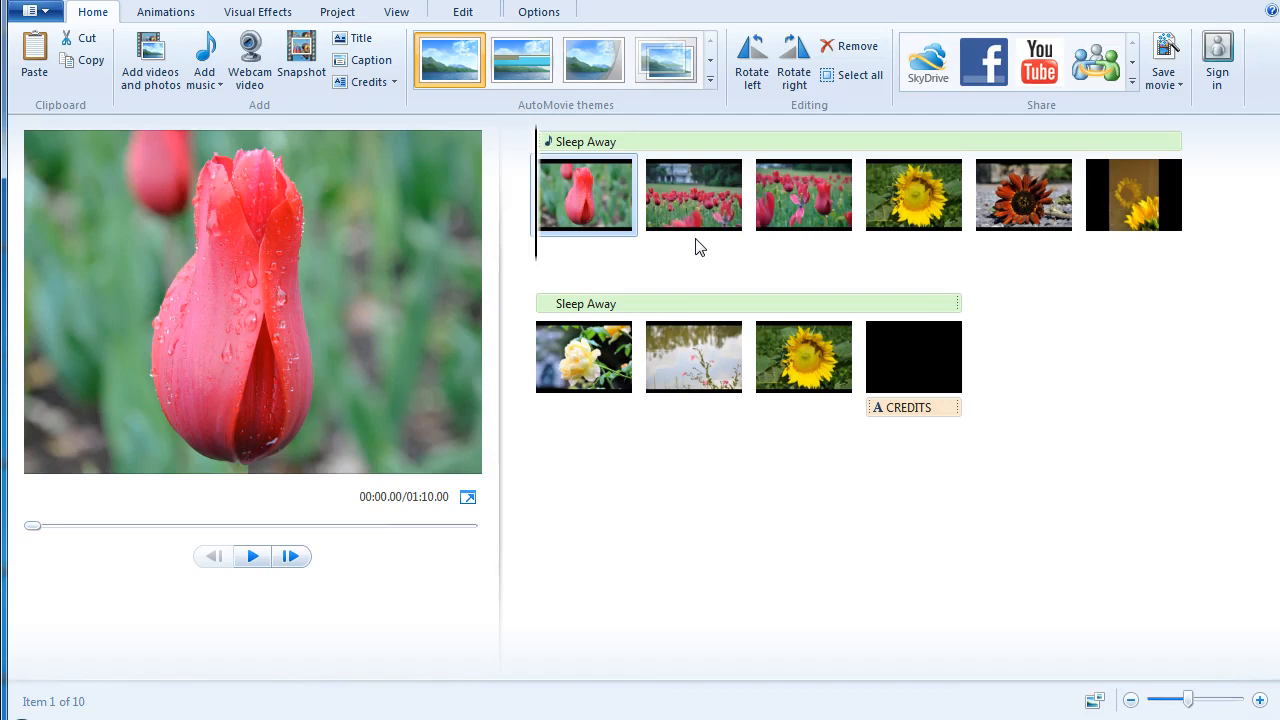
# Step: Save the project to the Desktop as myproject.wlmp, replacing the existing file
pyautogui.click(45, 15)
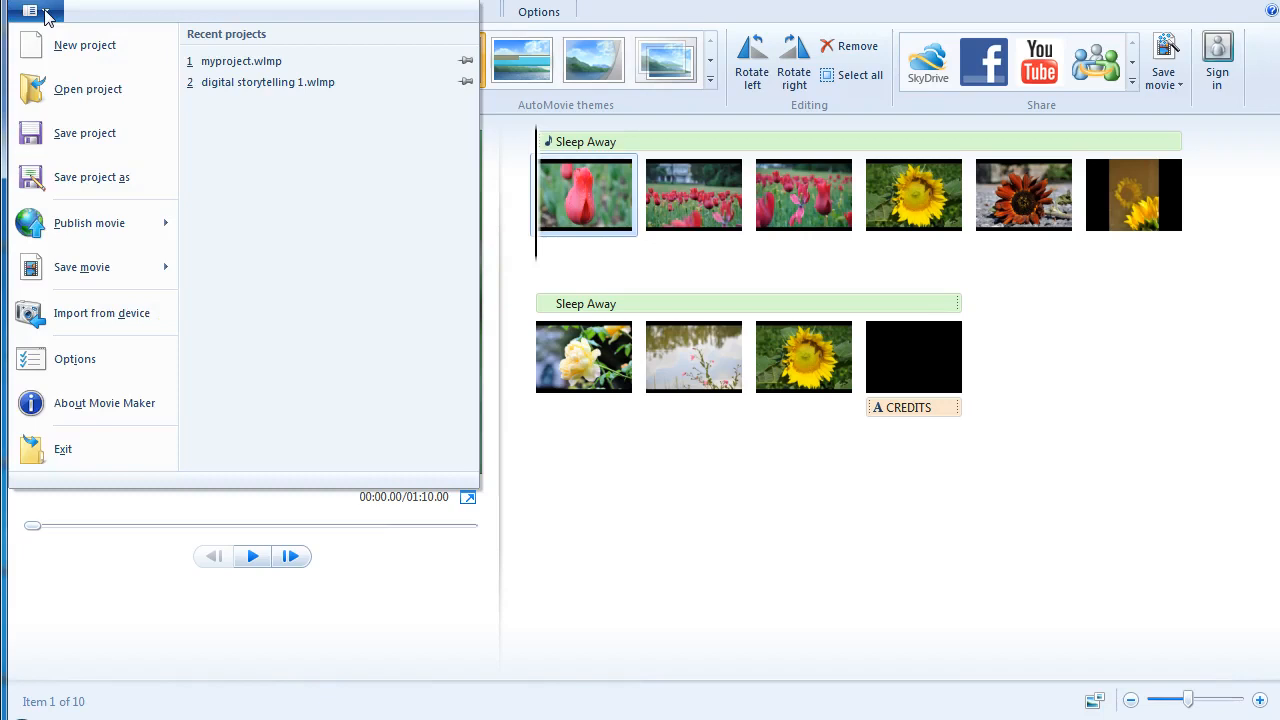
pyautogui.click(117, 189)
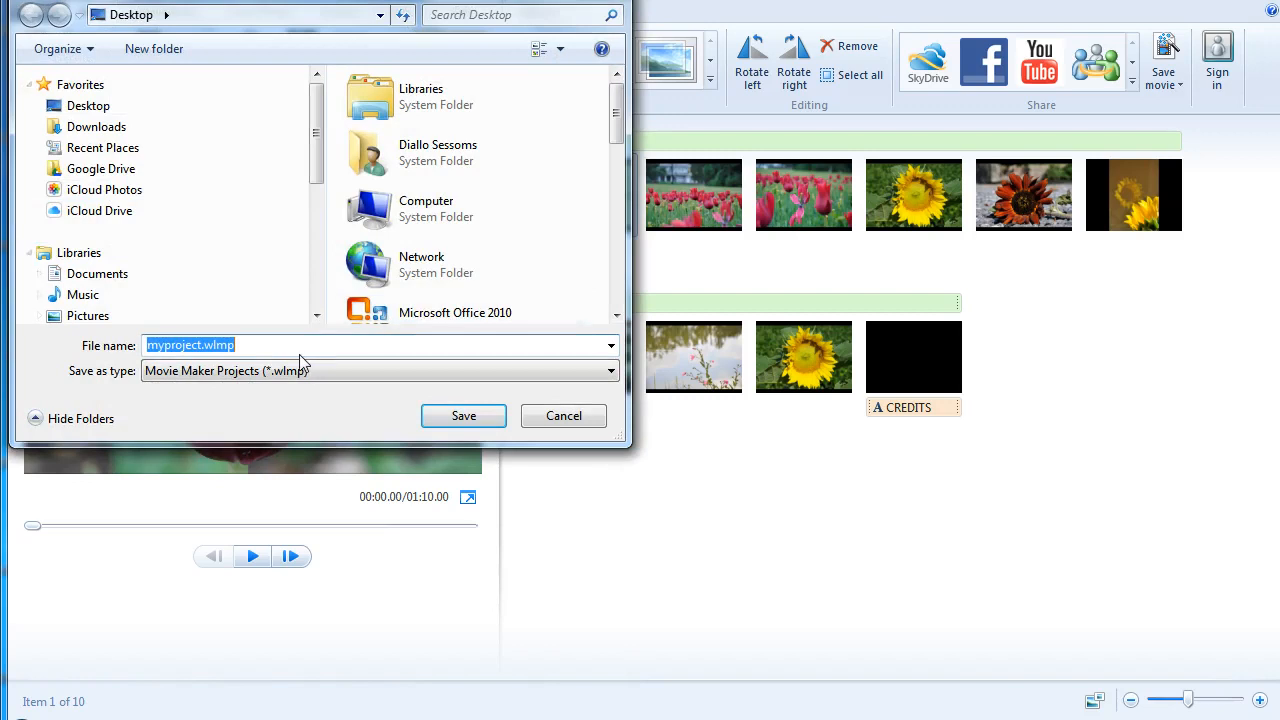
pyautogui.click(236, 350)
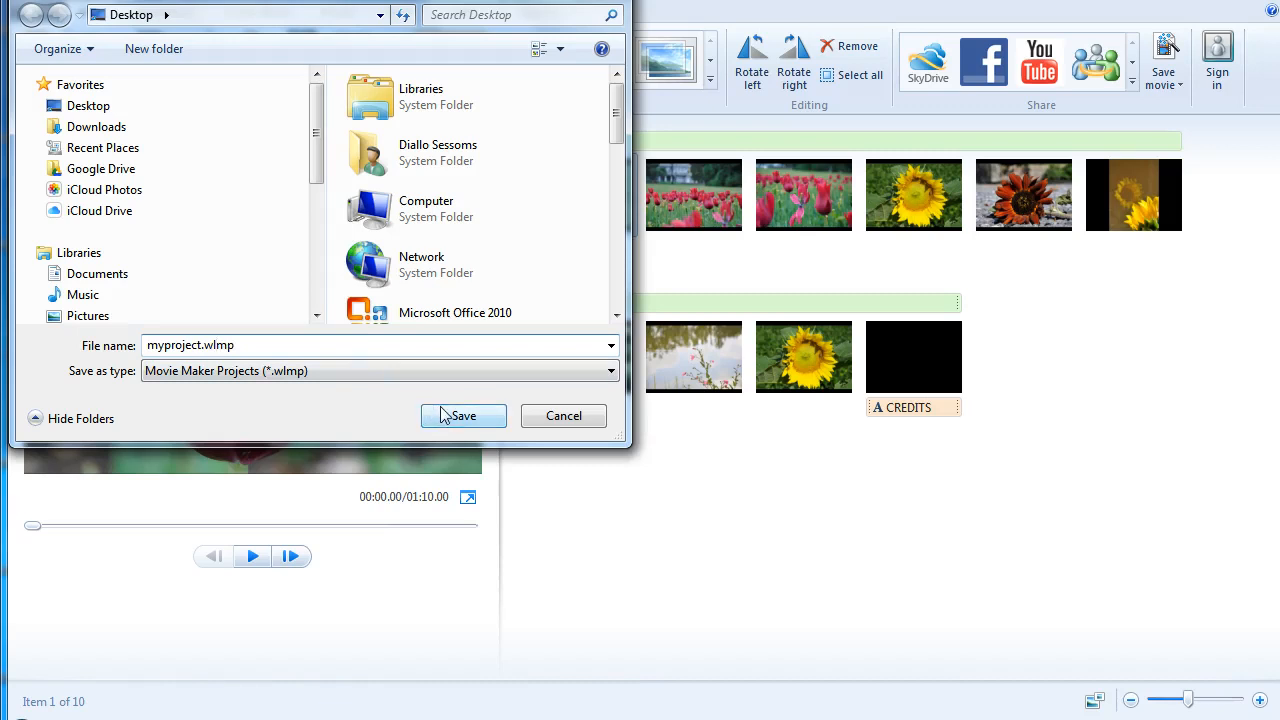
pyautogui.click(90, 107)
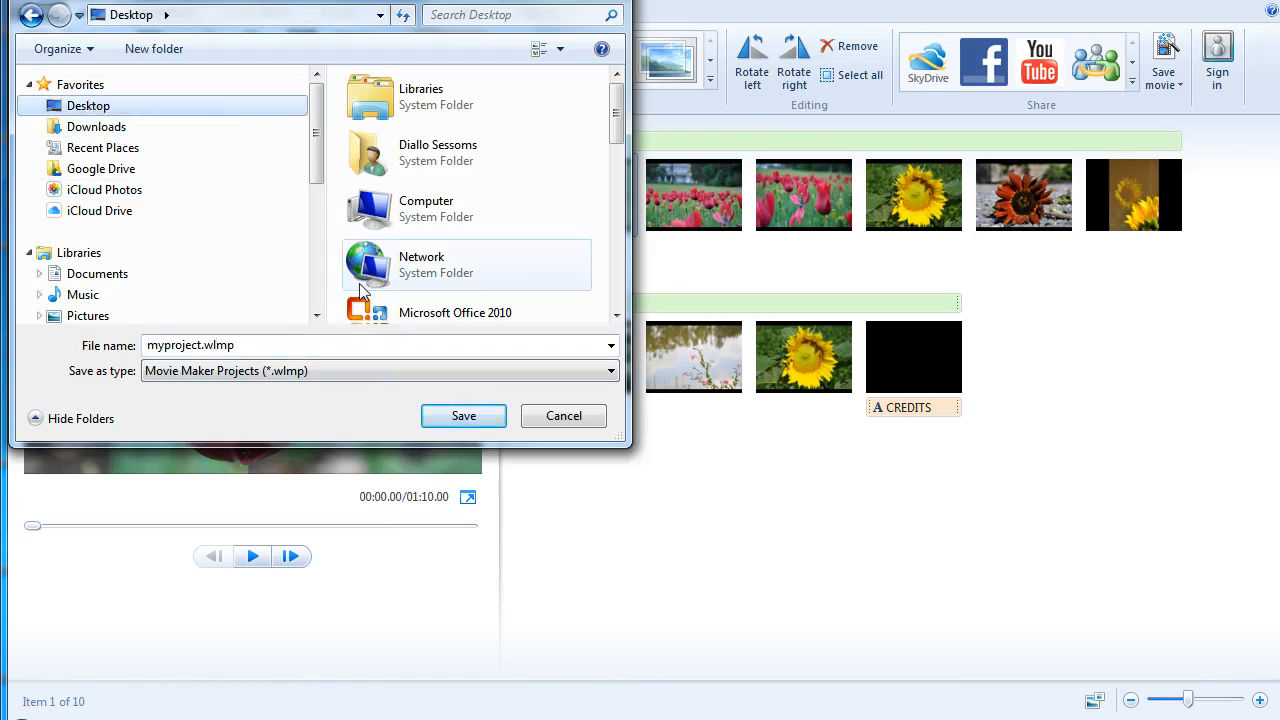
pyautogui.click(463, 415)
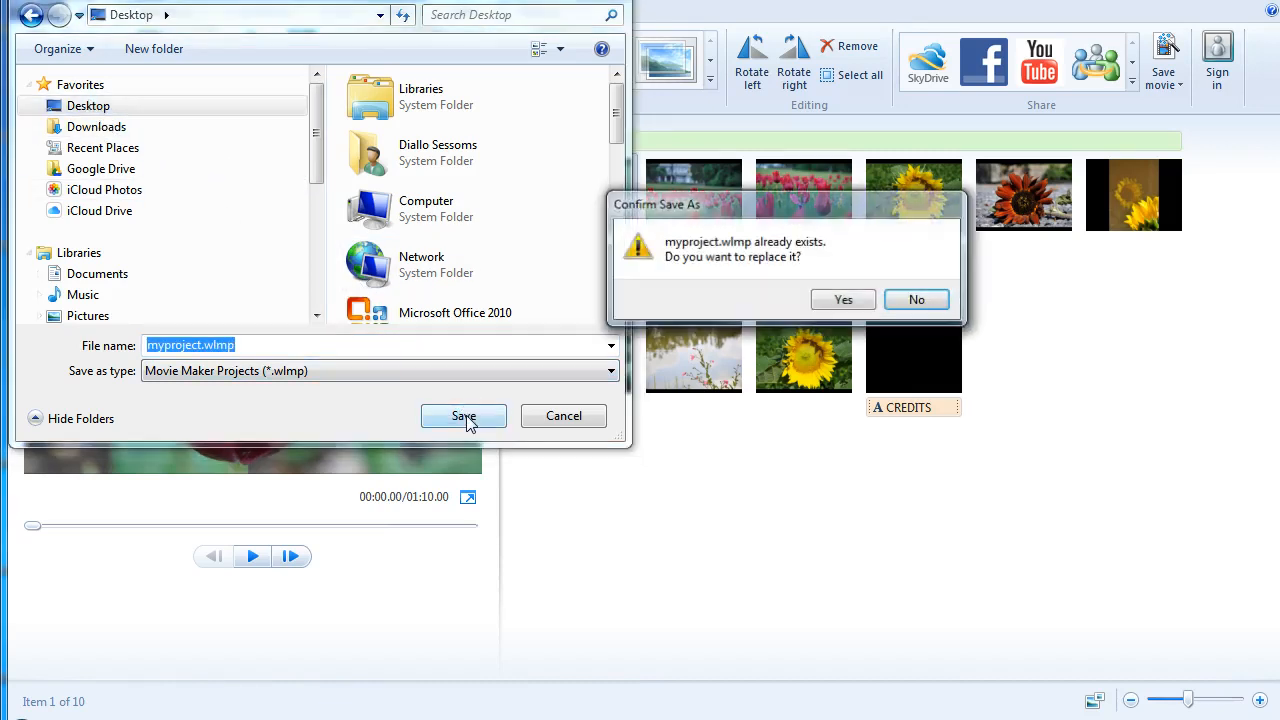
pyautogui.click(843, 300)
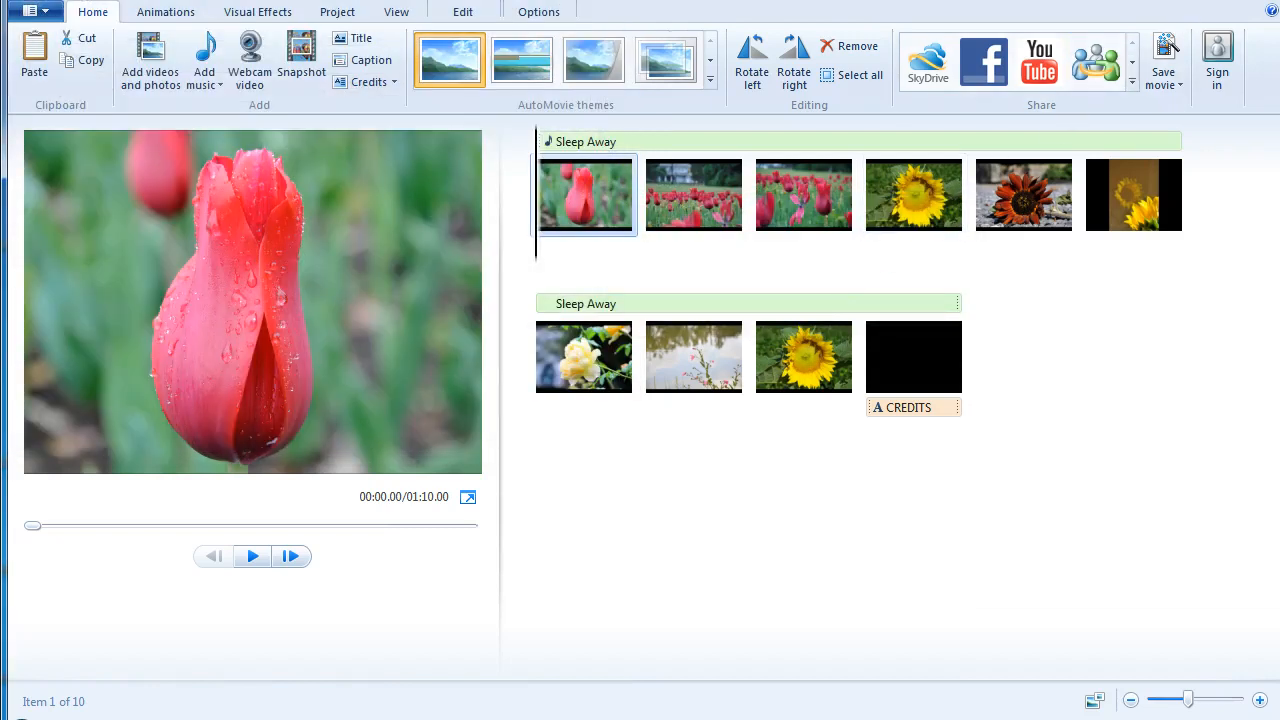
# Step: Reopen the saved myproject file from the desktop
pyautogui.press('super+d')
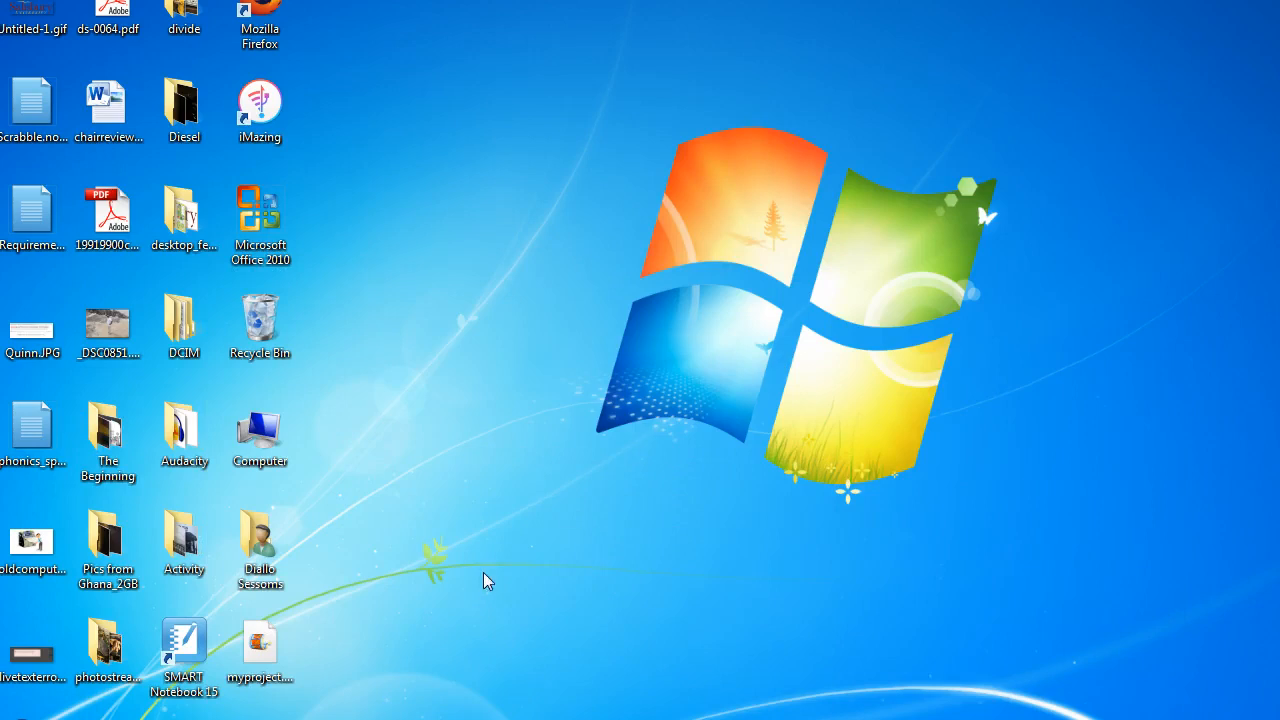
pyautogui.doubleClick(262, 648)
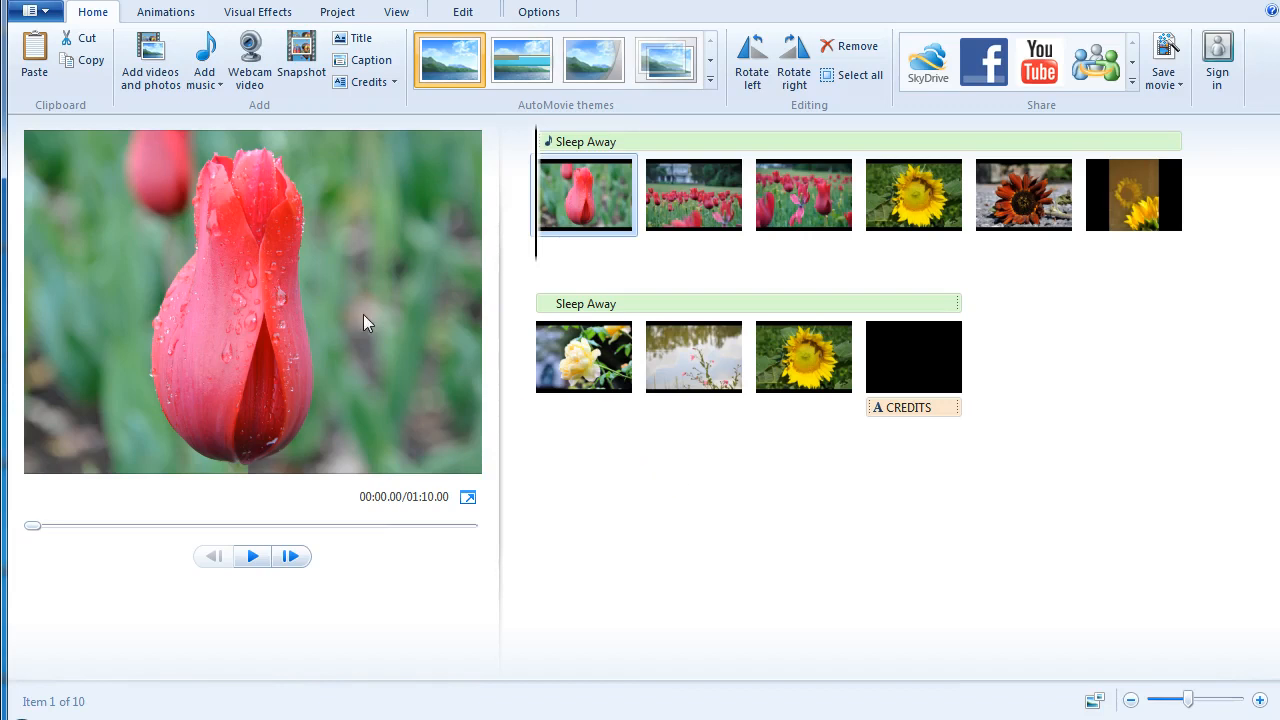
# Step: Export the movie with the settings recommended for this project to the Desktop as myproject.wmv, and dismiss the completion dialog
pyautogui.click(48, 12)
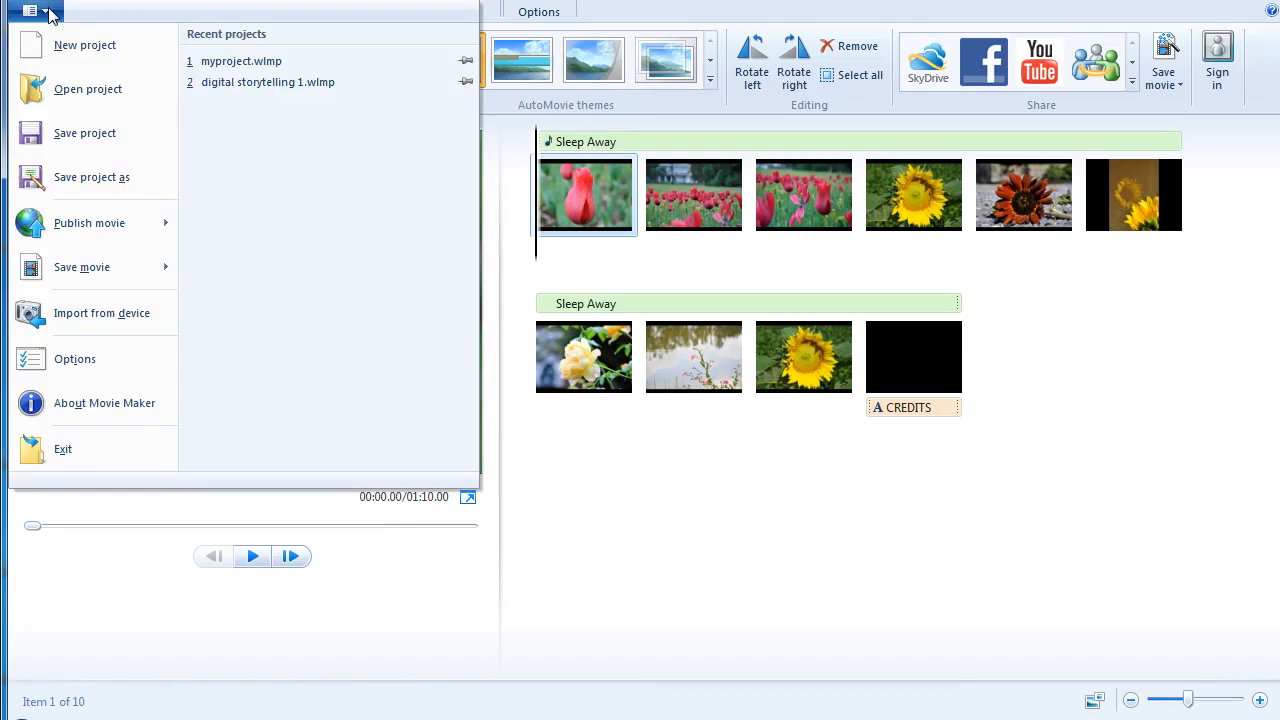
pyautogui.moveTo(65, 229)
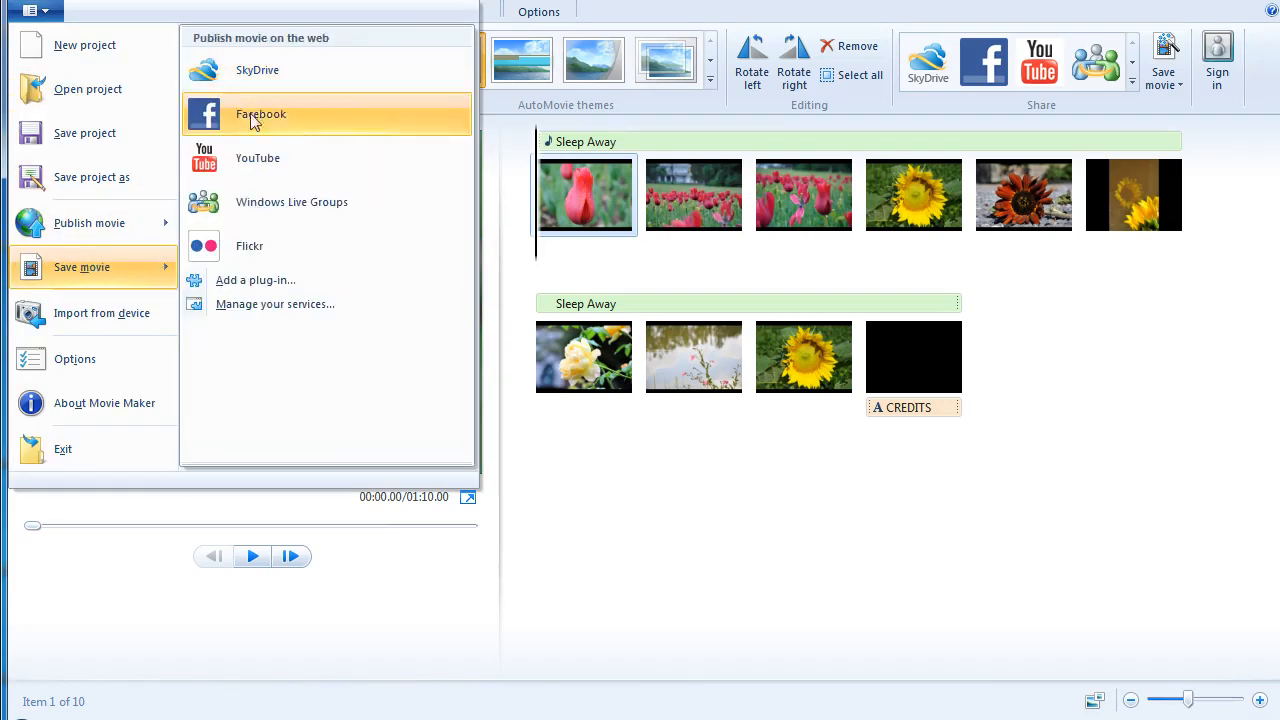
pyautogui.moveTo(158, 266)
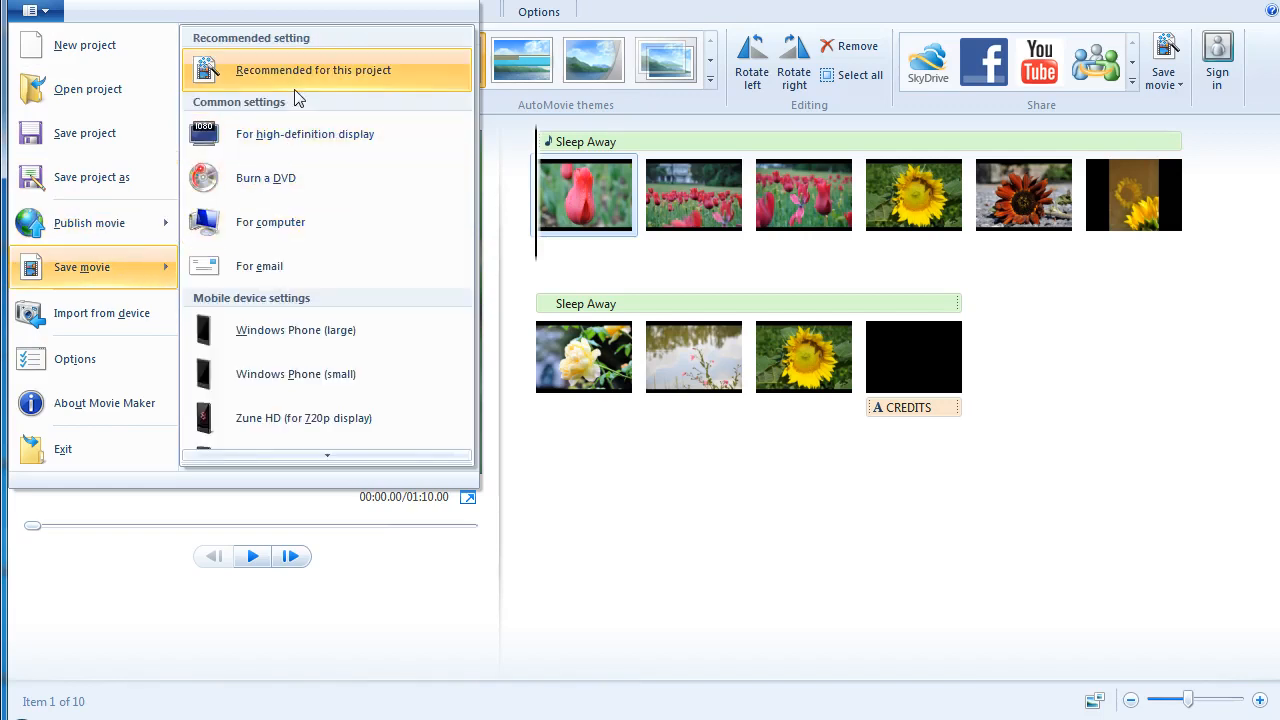
pyautogui.click(327, 72)
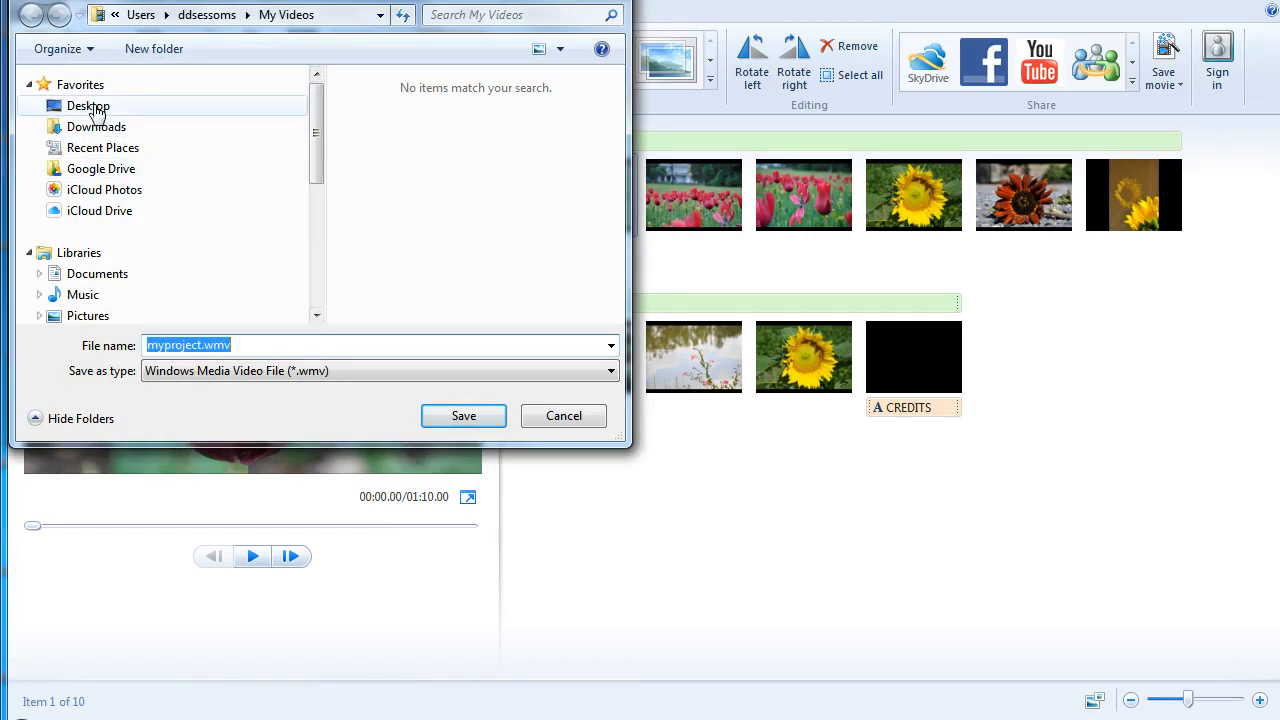
pyautogui.click(97, 107)
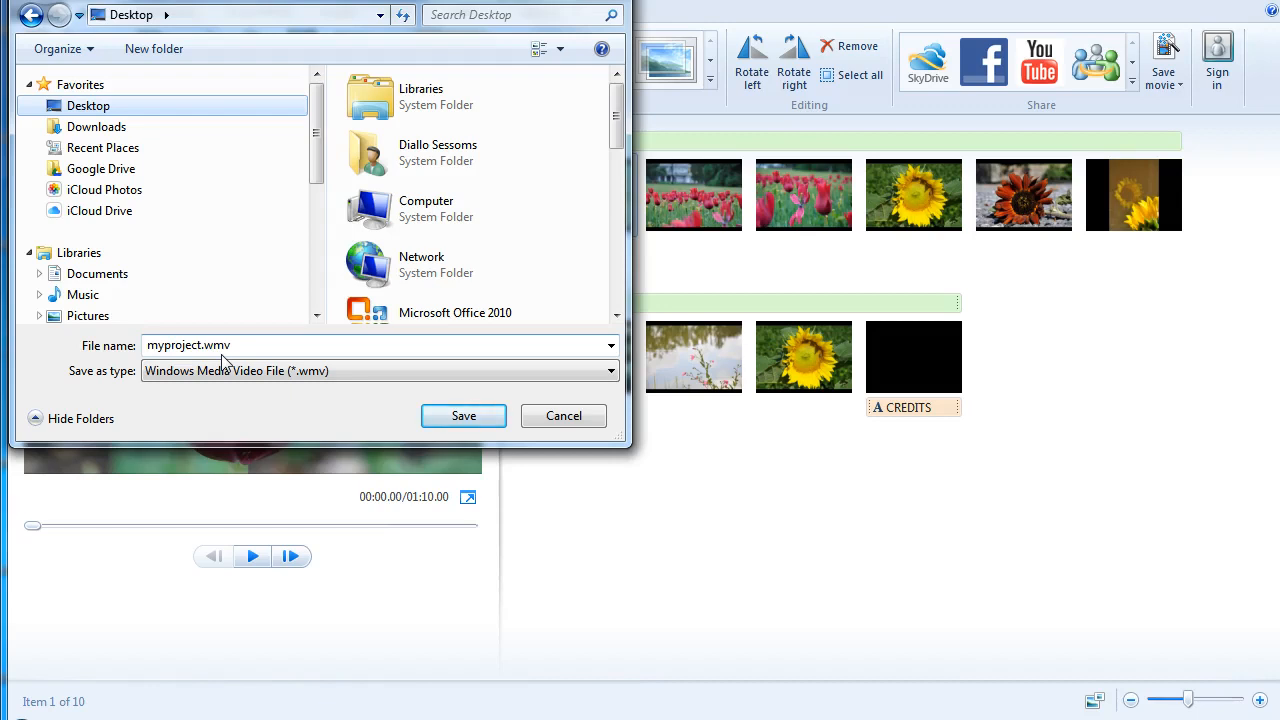
pyautogui.press('Tab')
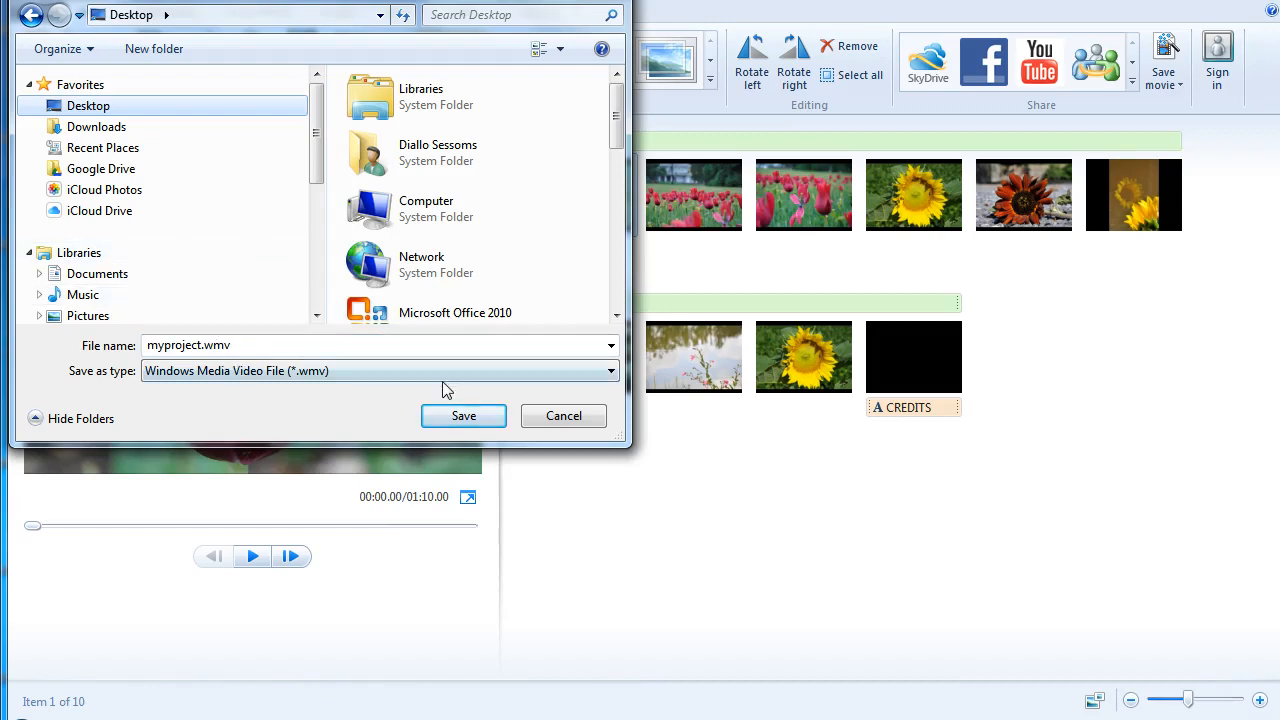
pyautogui.click(178, 347)
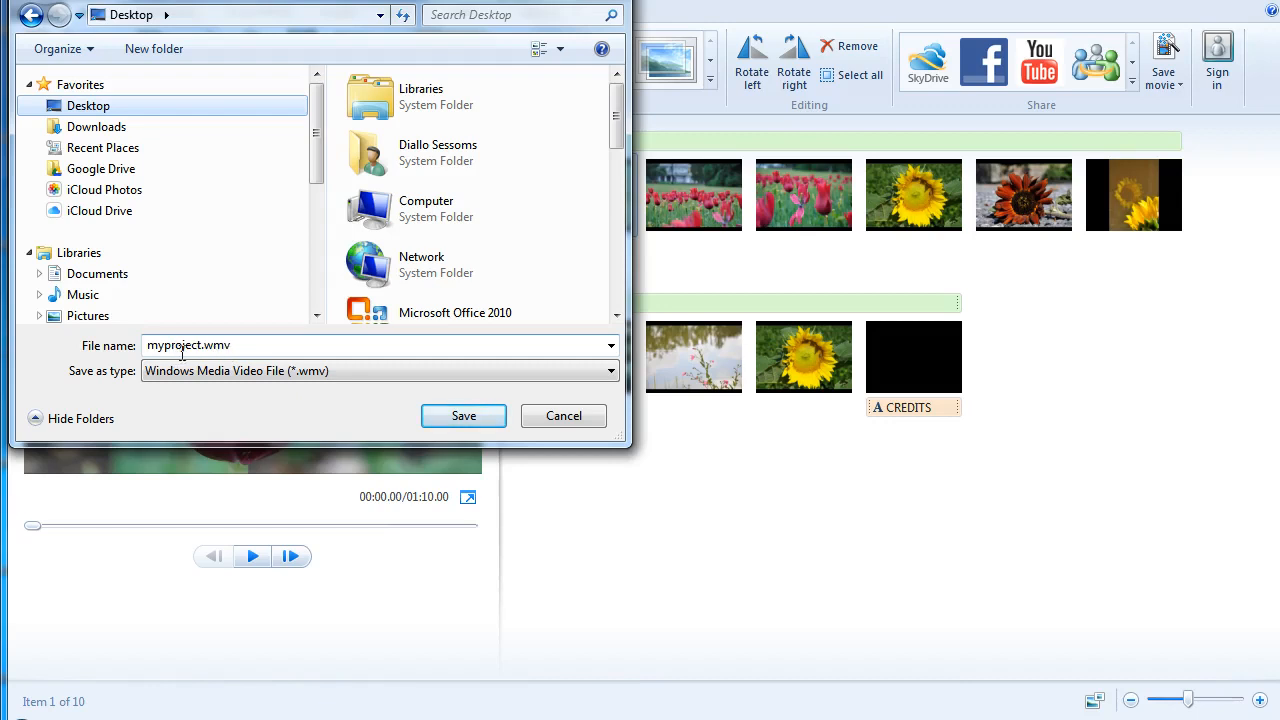
pyautogui.click(464, 417)
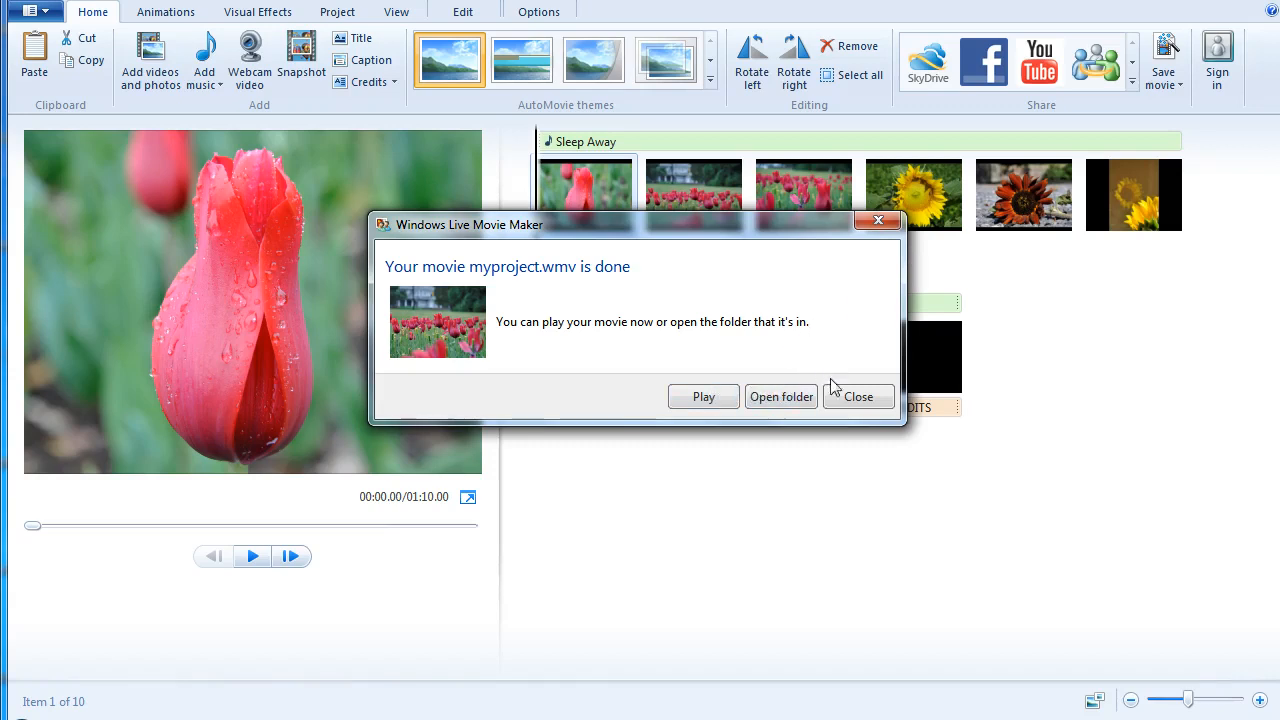
pyautogui.click(857, 396)
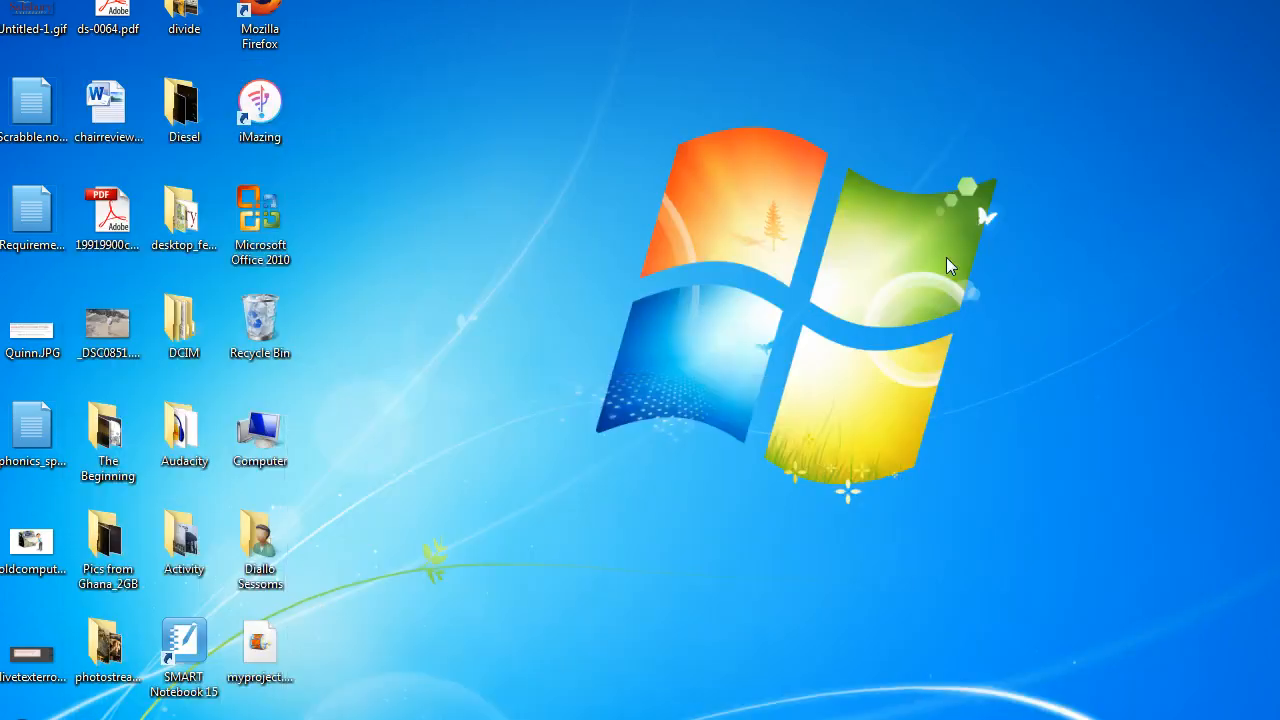
# Step: Move the exported myproject.wmv and the myproject.wlmp project file side by side into the desktop's empty area beside the icon columns
pyautogui.moveTo(392, 40); pyautogui.dragTo(576, 512)
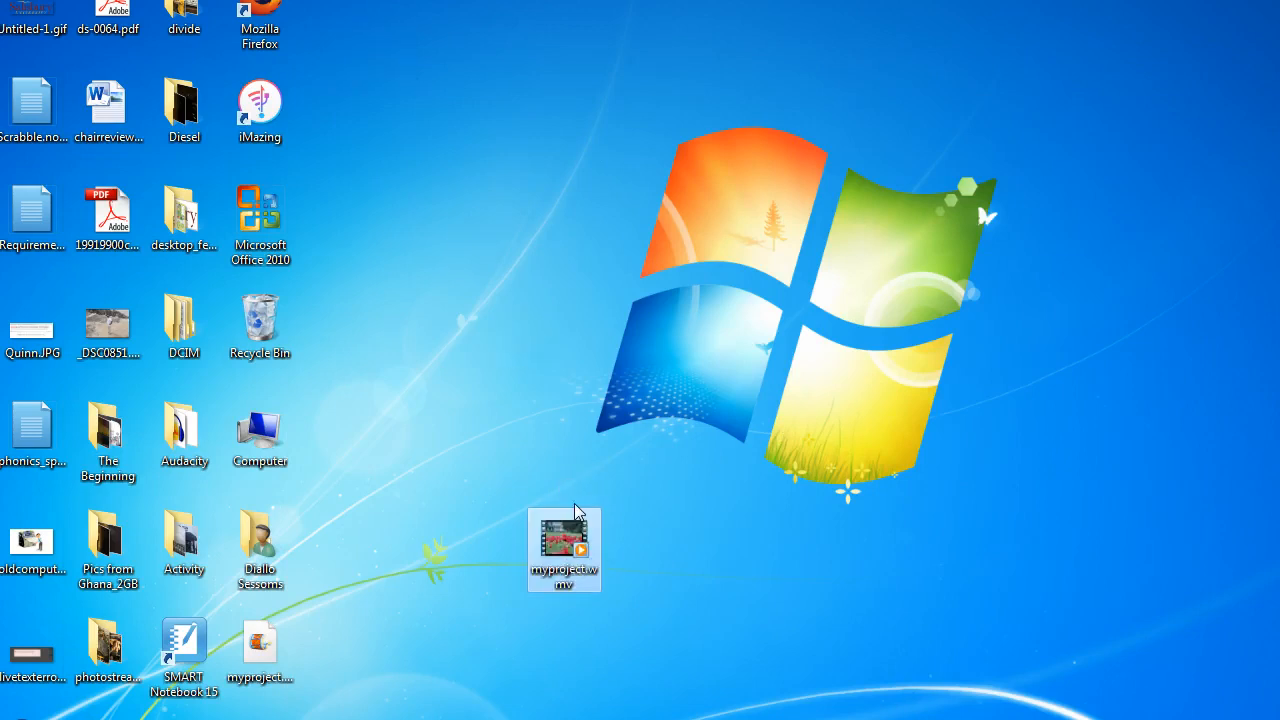
pyautogui.click(658, 613)
pyautogui.moveTo(285, 630); pyautogui.dragTo(432, 543)
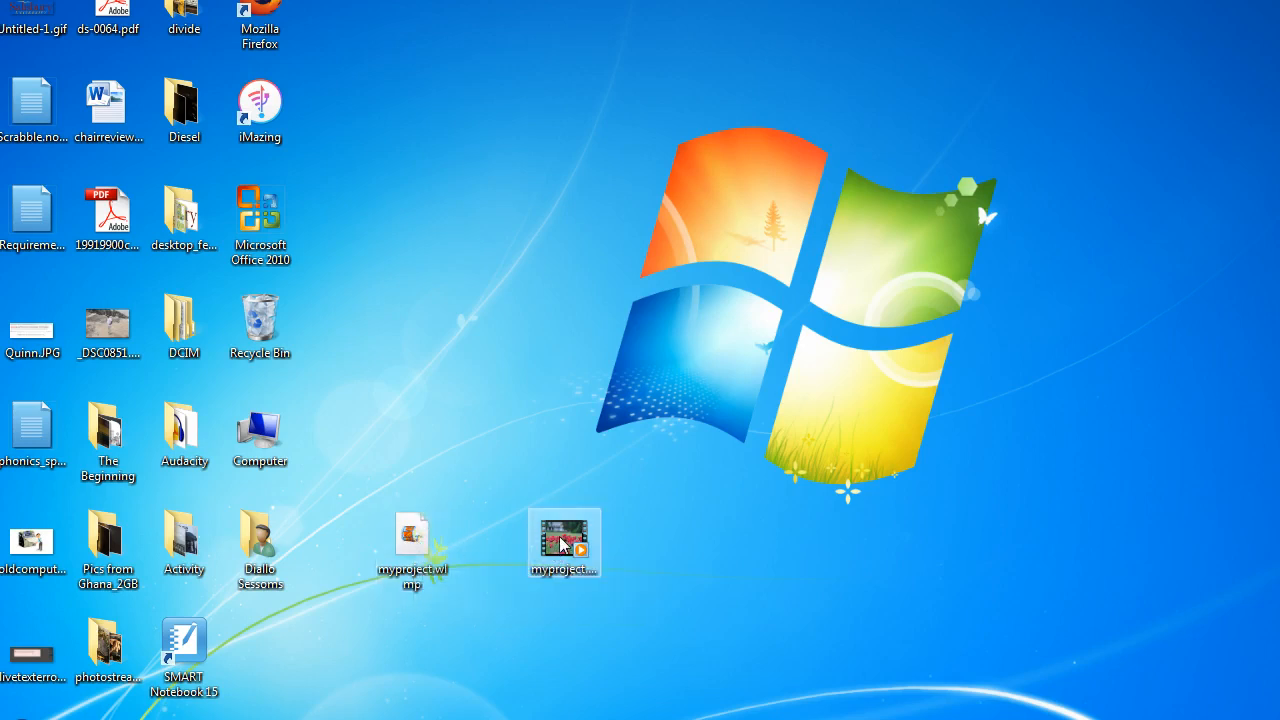
pyautogui.moveTo(562, 543)
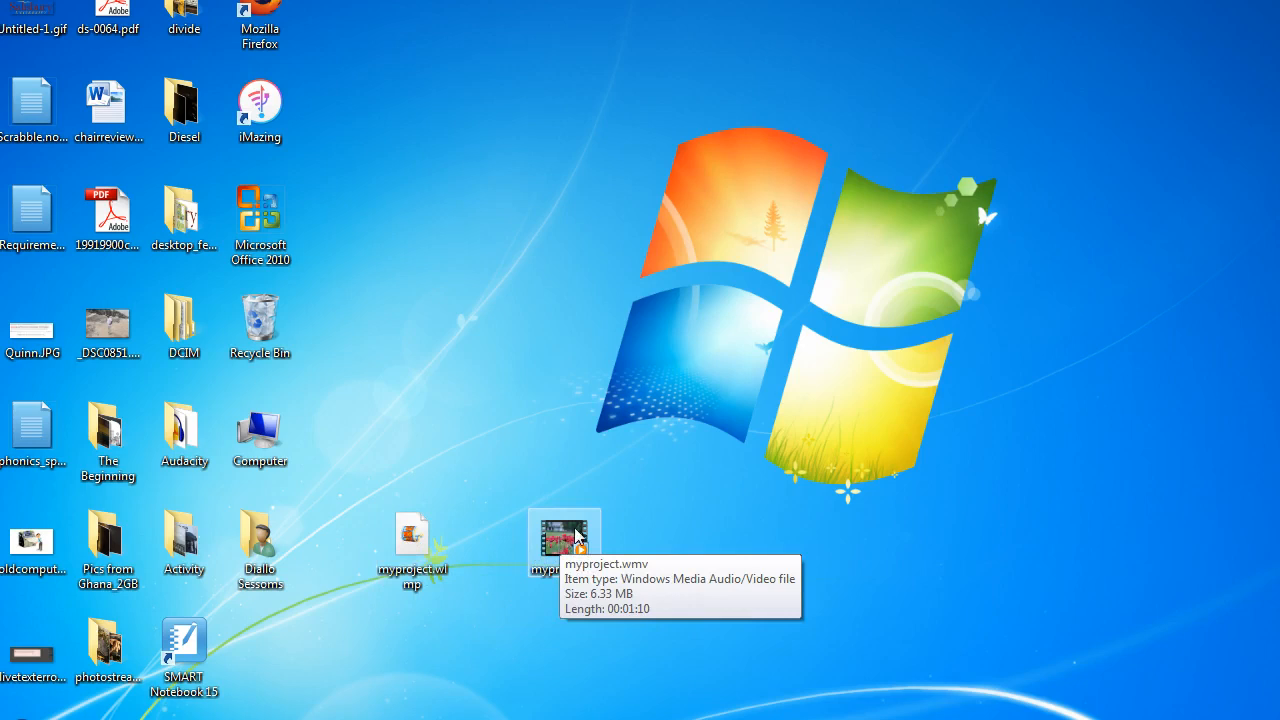